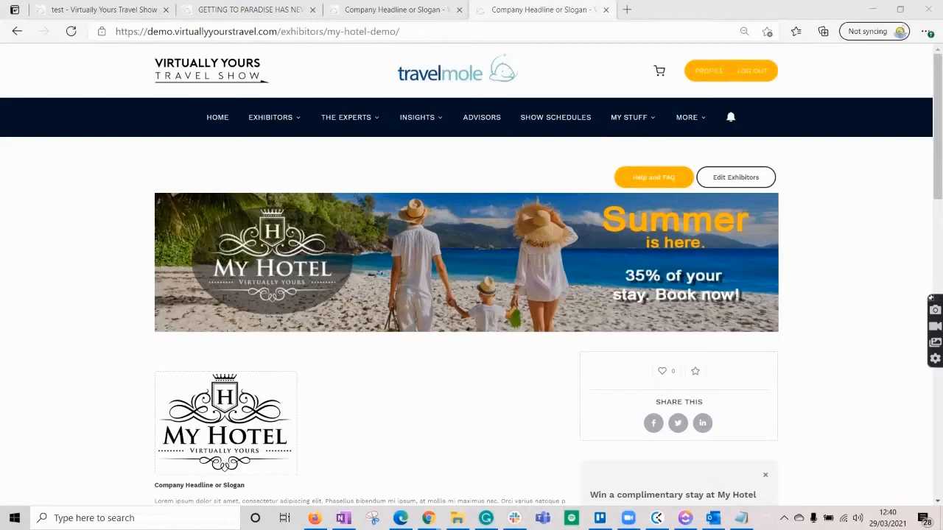
Examine the My Hotel exhibitor page, including its interest tags, offers, video, and News, Videos and Travel Agents sections.
scroll(344, 160, "down", 5)
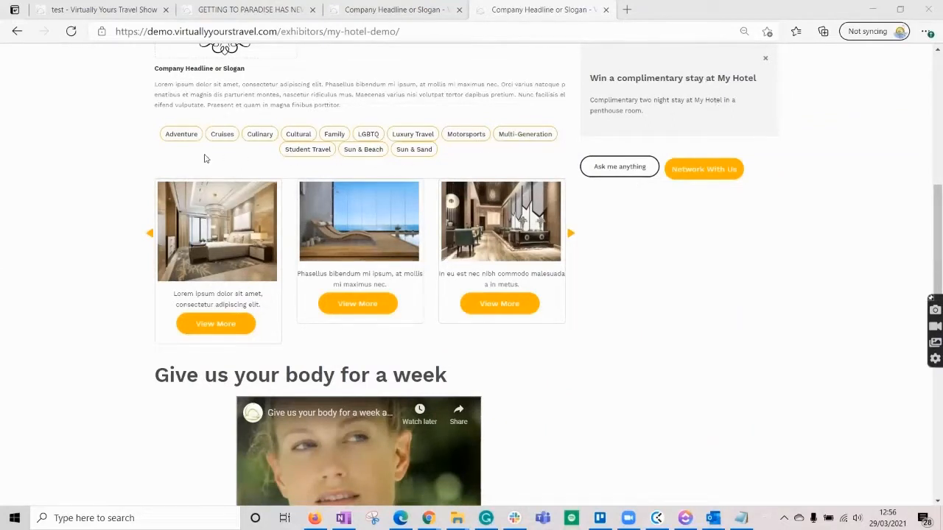
scroll(206, 156, "down", 3)
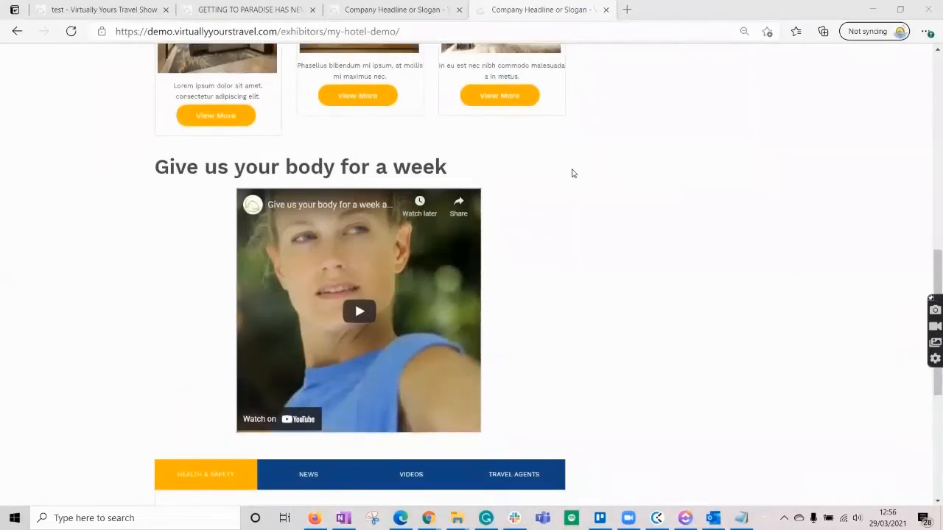
scroll(570, 173, "down", 2)
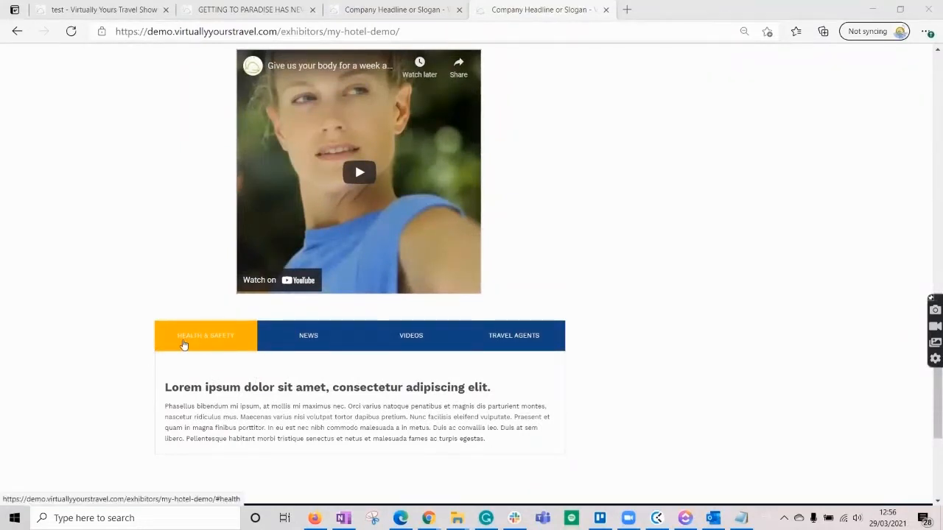
left_click(326, 343)
left_click(327, 343)
left_click(406, 339)
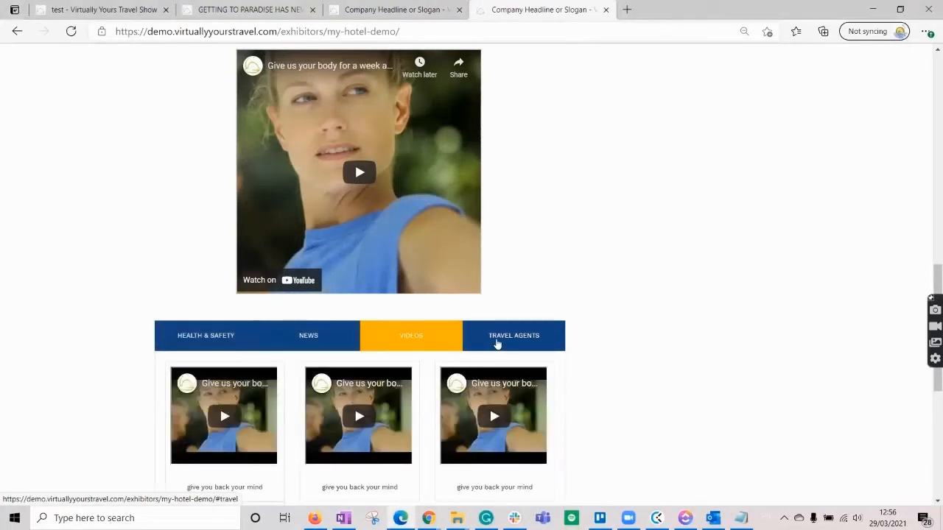
left_click(497, 344)
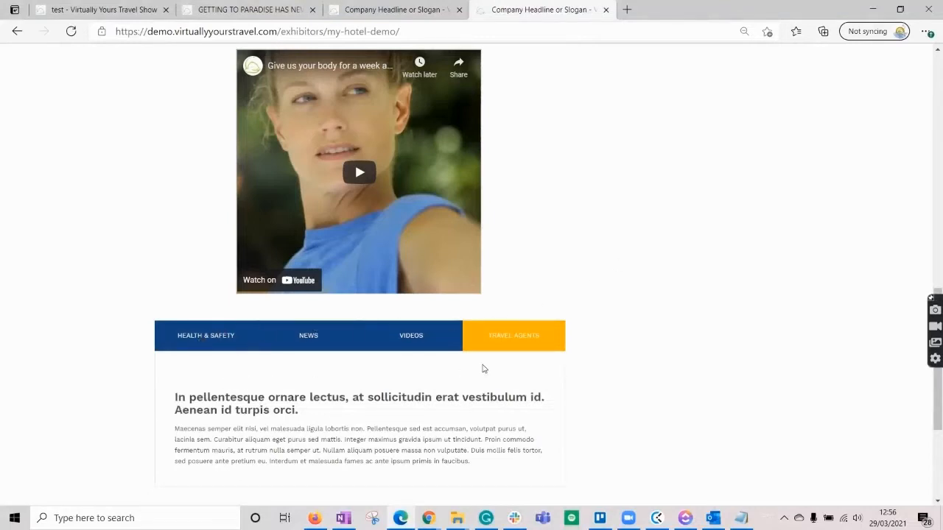
scroll(716, 323, "down", 1)
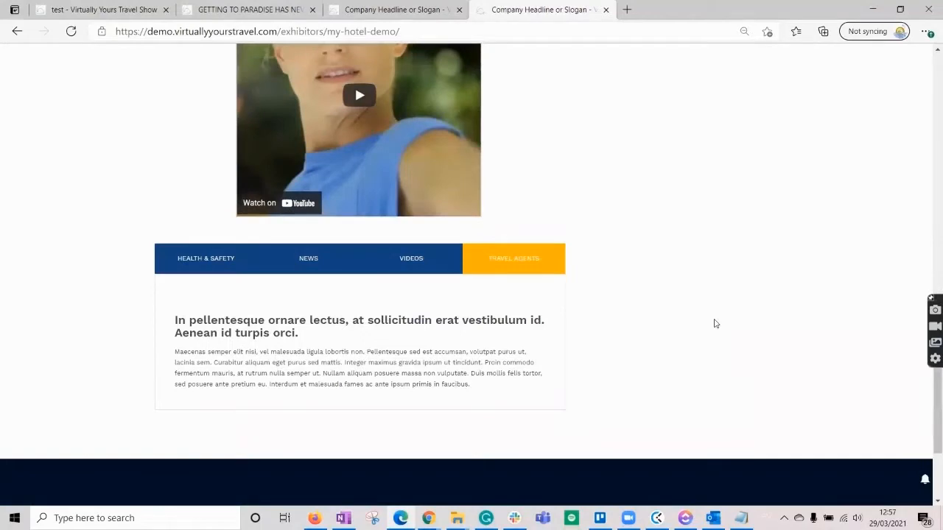
scroll(714, 323, "up", 10)
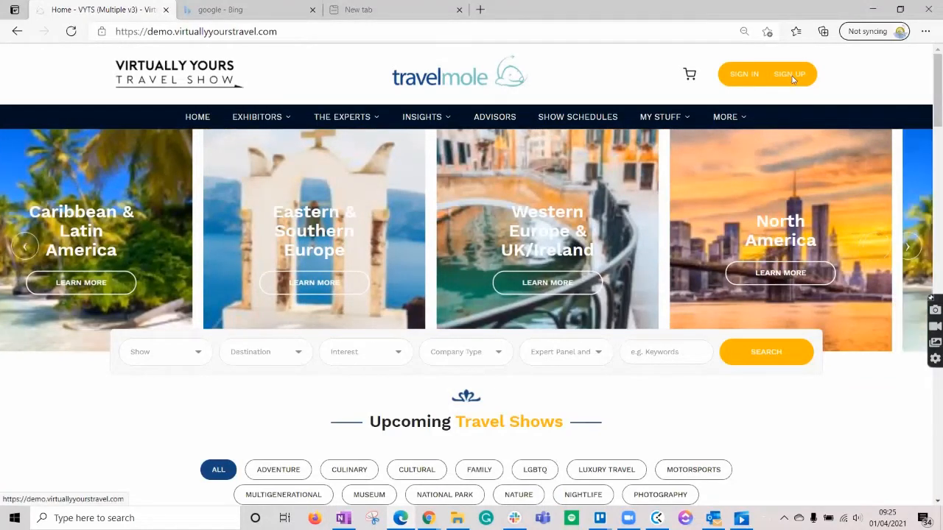
Register a new account with first name, last name, e-mail and password, and sign in with those credentials.
left_click(791, 75)
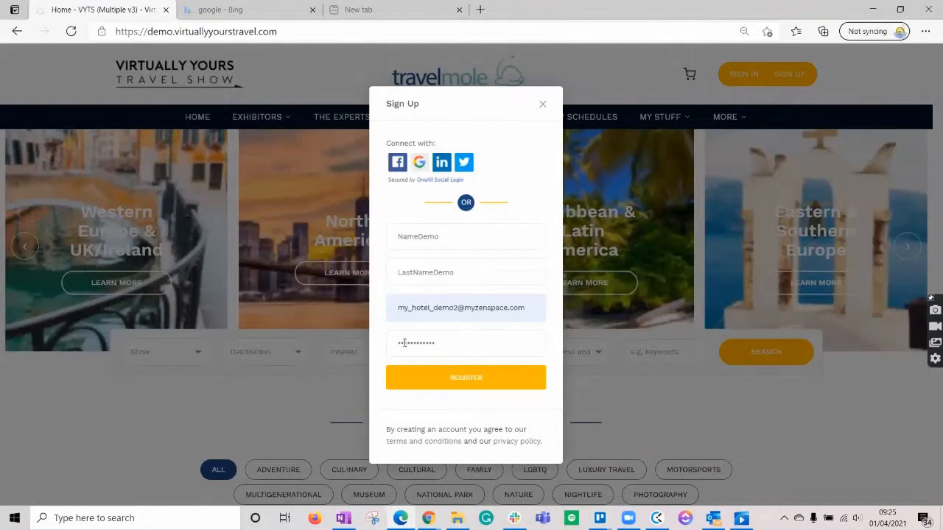
left_click(460, 379)
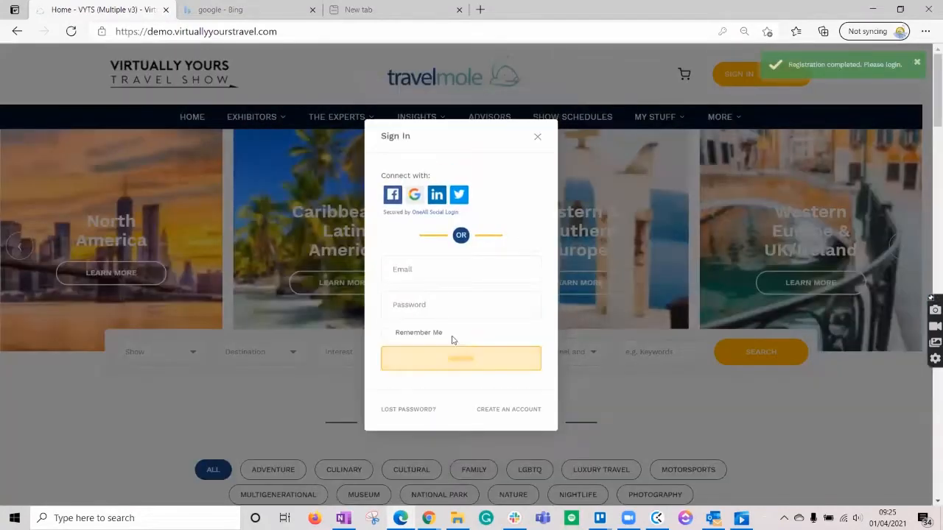
left_click(443, 271)
left_click(443, 294)
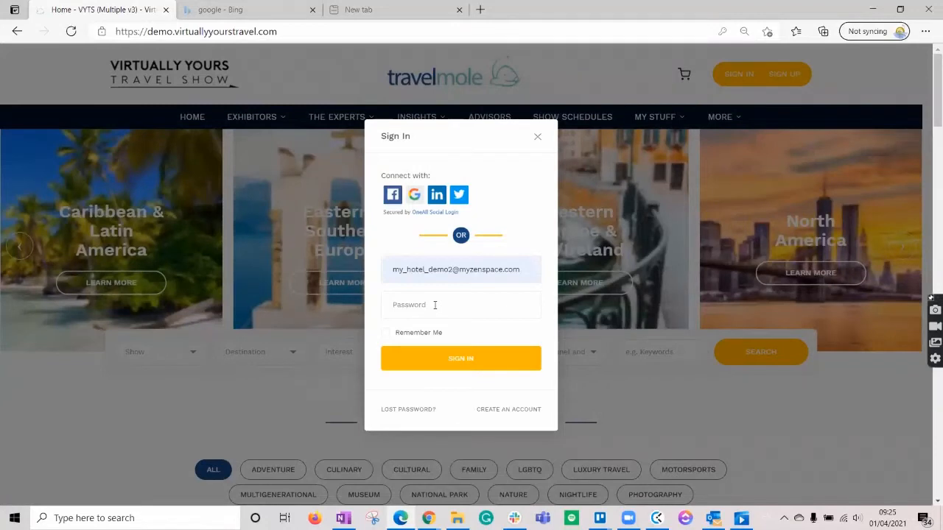
key("ctrl+v")
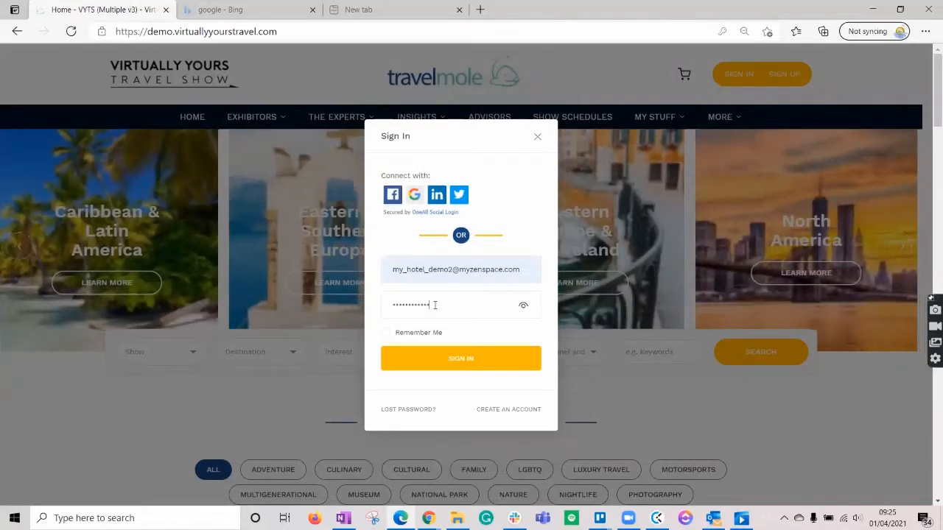
left_click(434, 359)
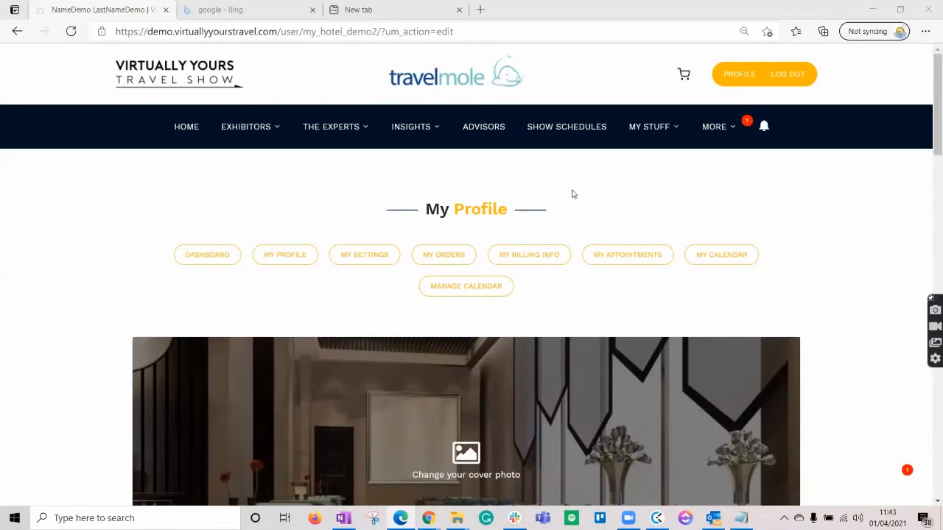
Check the profile form's travel show region, company, contact and social link fields, and save the profile update.
scroll(572, 193, "down", 4)
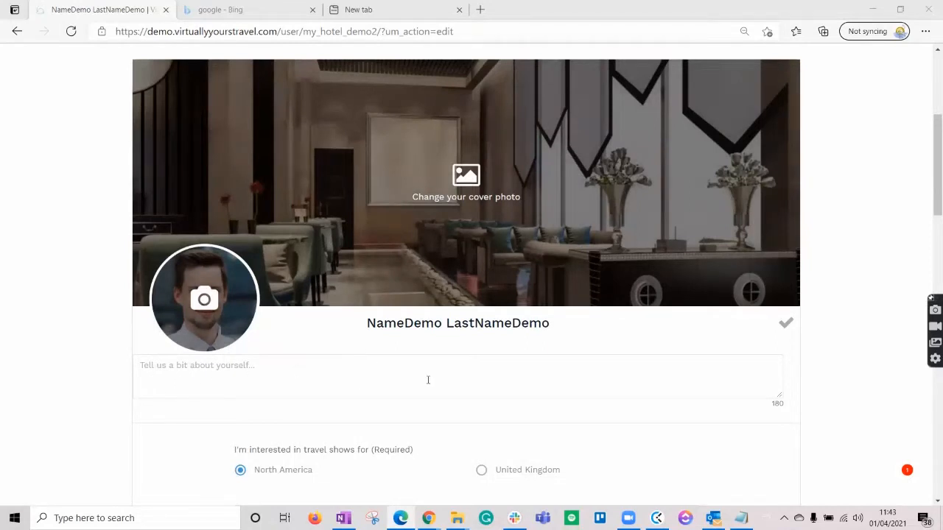
scroll(427, 380, "down", 1)
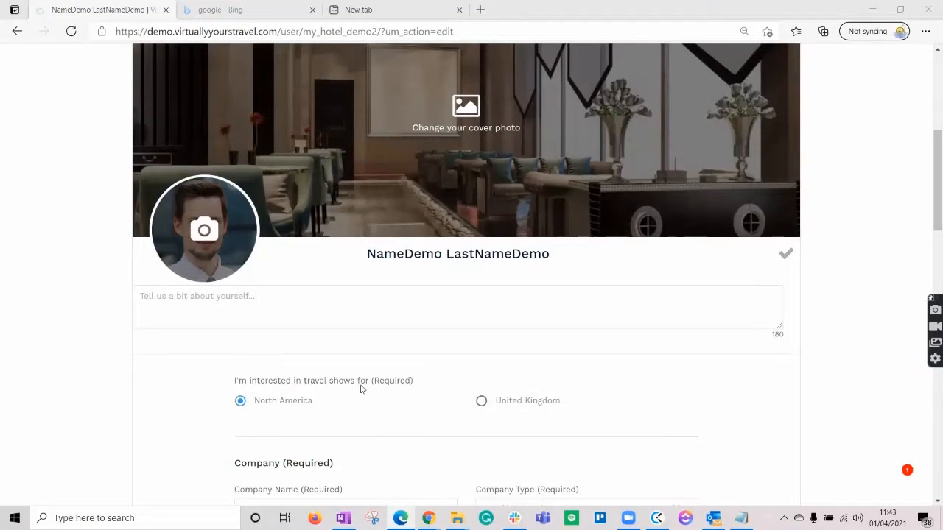
scroll(382, 379, "down", 2)
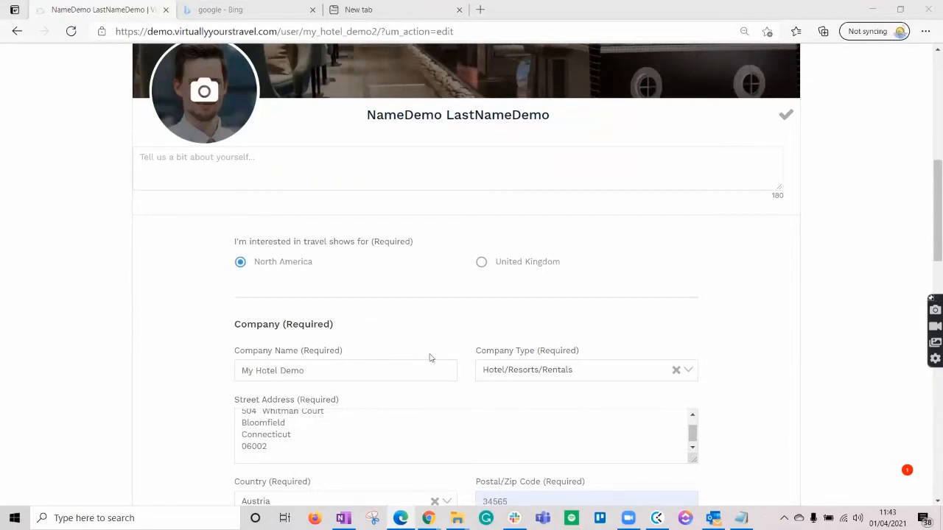
scroll(376, 344, "down", 2)
scroll(287, 271, "down", 2)
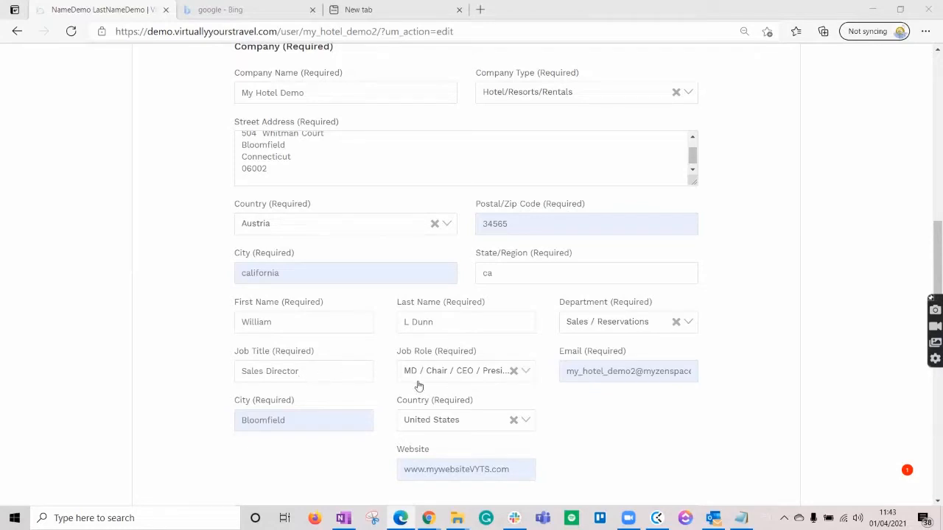
scroll(305, 415, "down", 1)
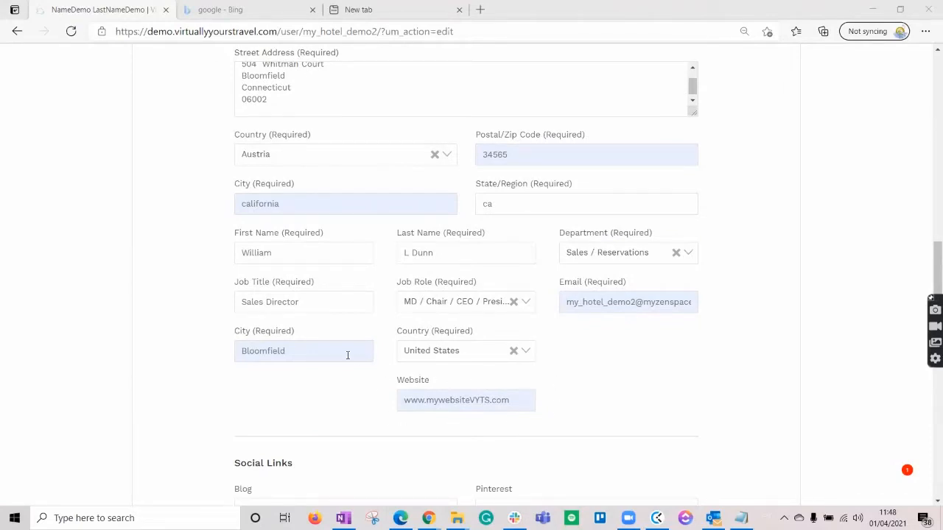
scroll(228, 343, "down", 2)
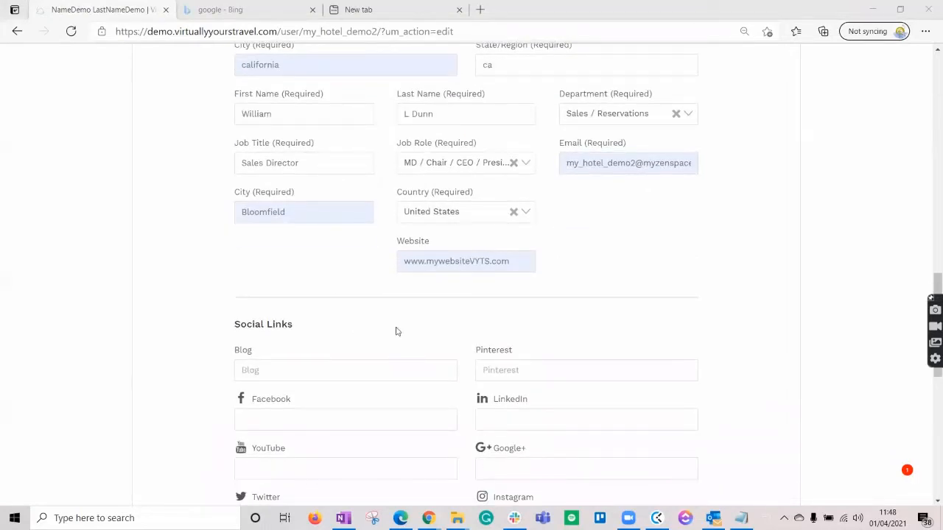
scroll(289, 315, "down", 2)
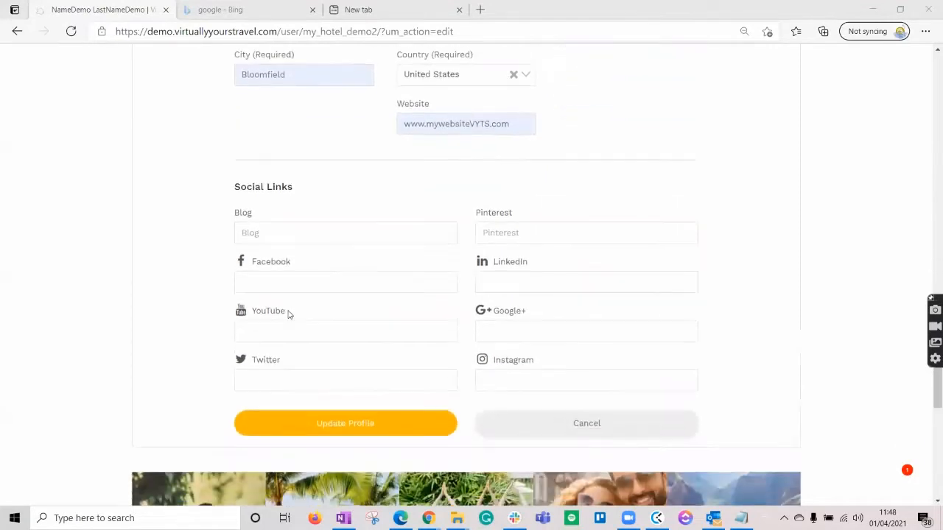
left_click(364, 431)
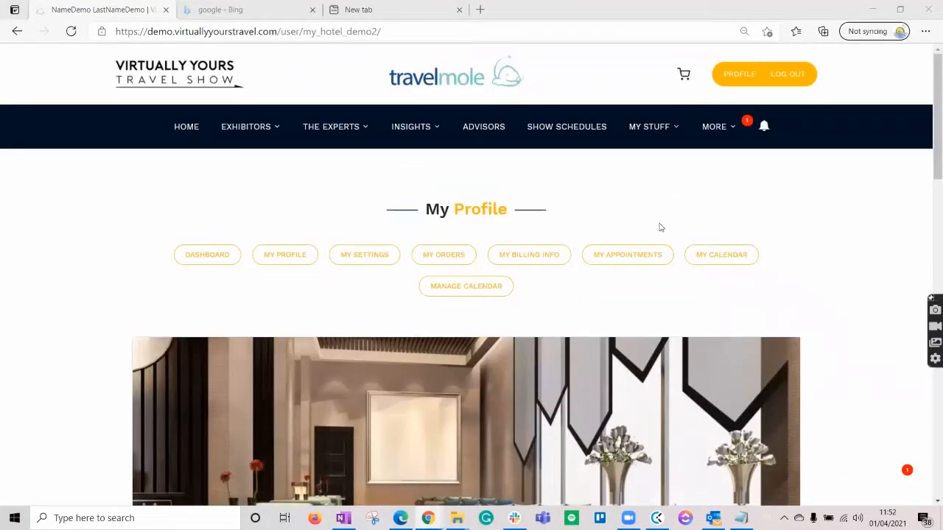
Review the saved profile and start the process of becoming an exhibitor from it.
scroll(660, 227, "down", 5)
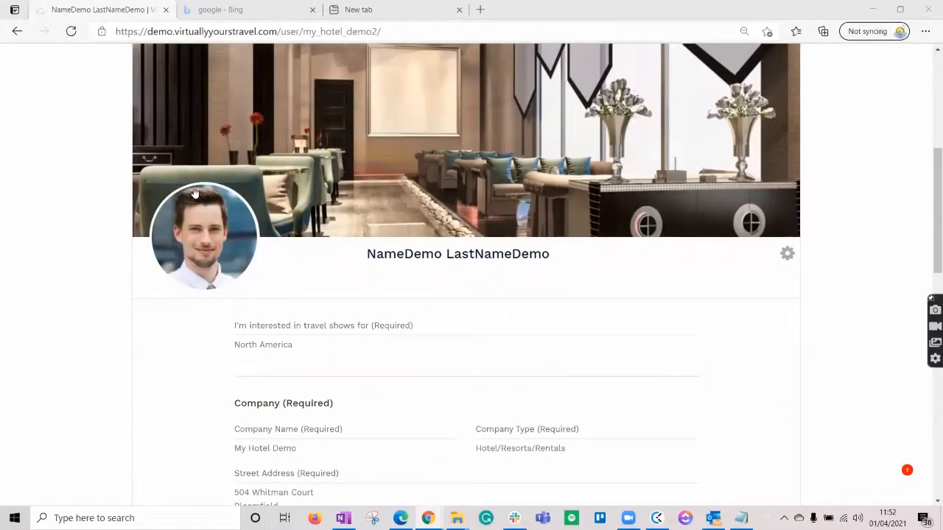
scroll(507, 316, "down", 2)
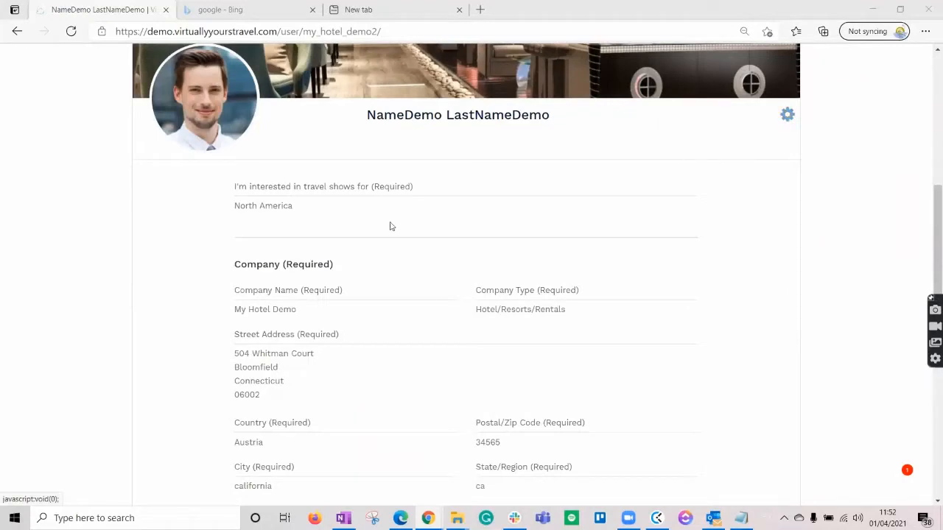
scroll(310, 230, "down", 4)
scroll(310, 230, "down", 3)
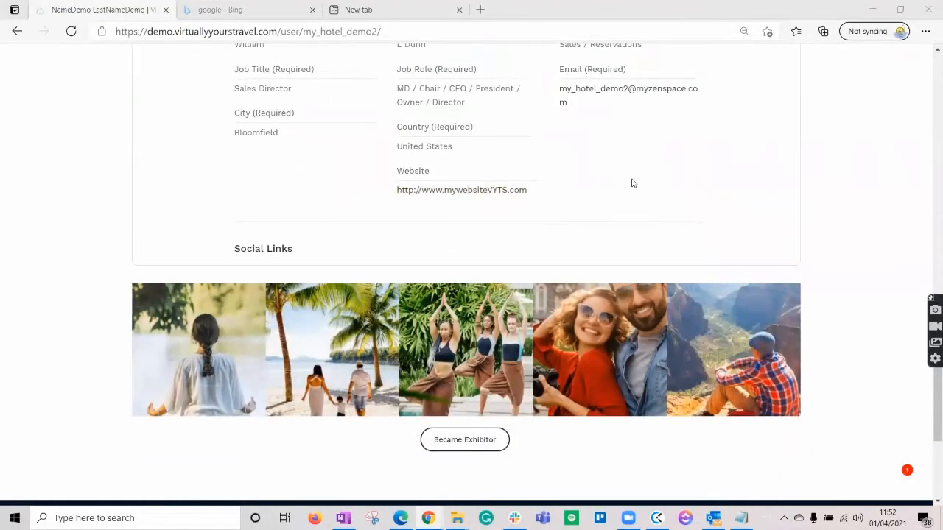
scroll(631, 182, "up", 3)
scroll(631, 183, "down", 6)
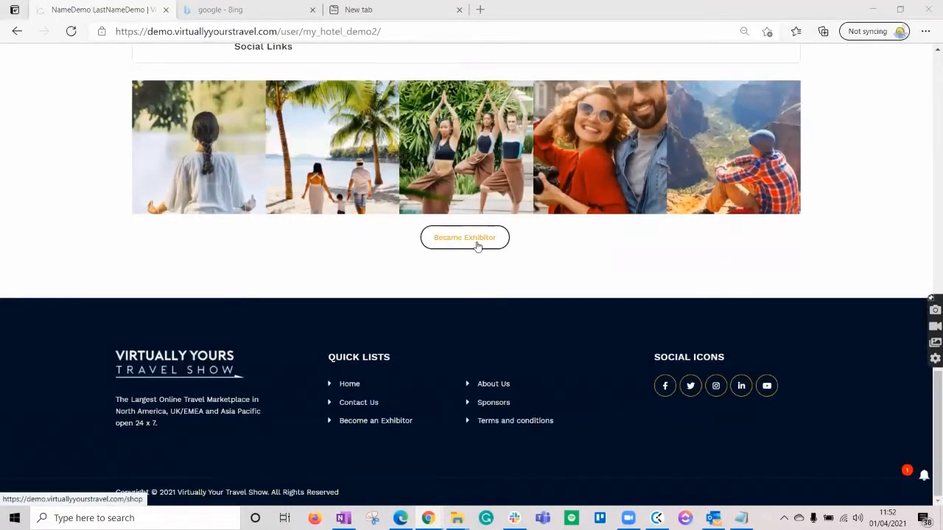
left_click(477, 246)
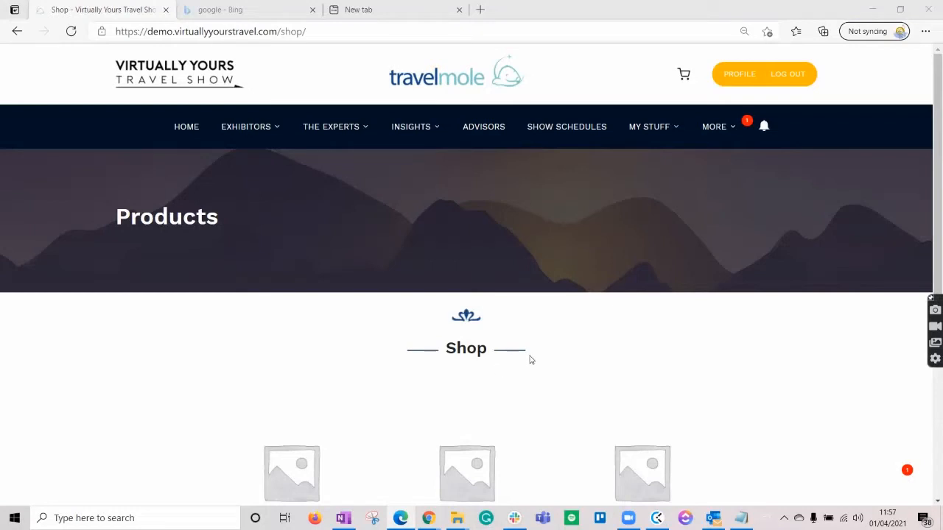
Add the Travel North Show, North America exhibit from the Book 7 Day Exhibits category to the cart.
scroll(530, 359, "down", 3)
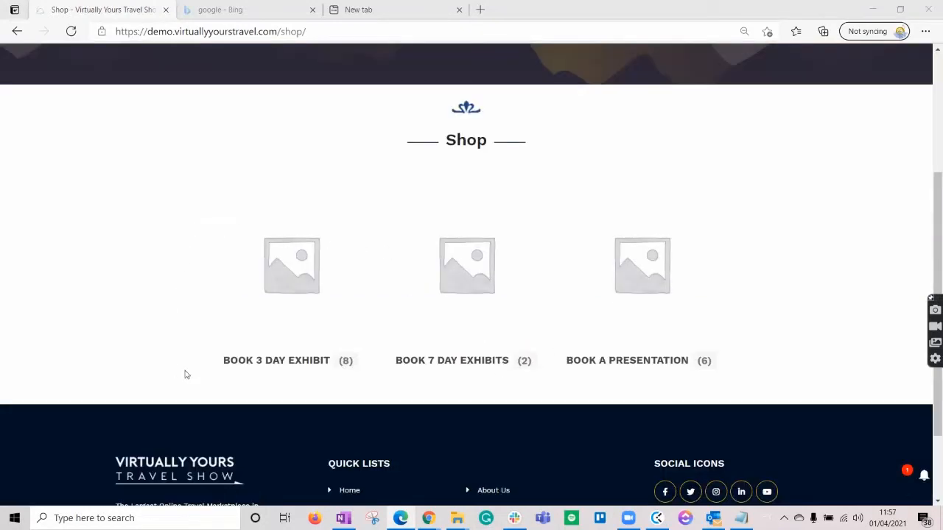
left_click(472, 361)
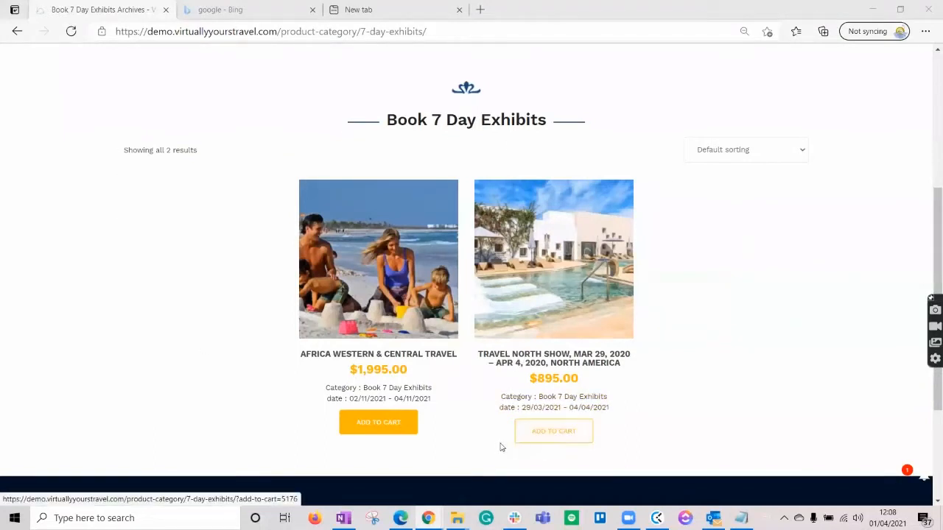
left_click(556, 436)
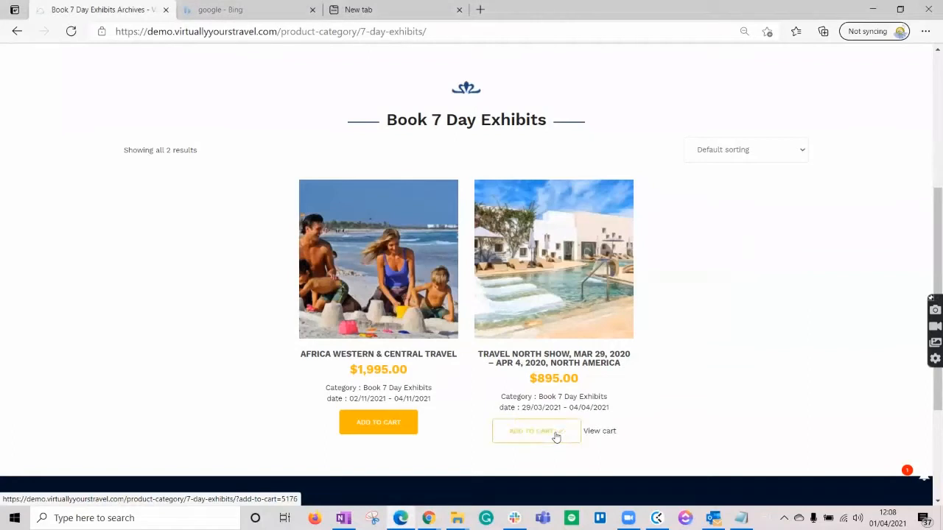
View the cart and proceed to checkout with the selected exhibit.
left_click(602, 434)
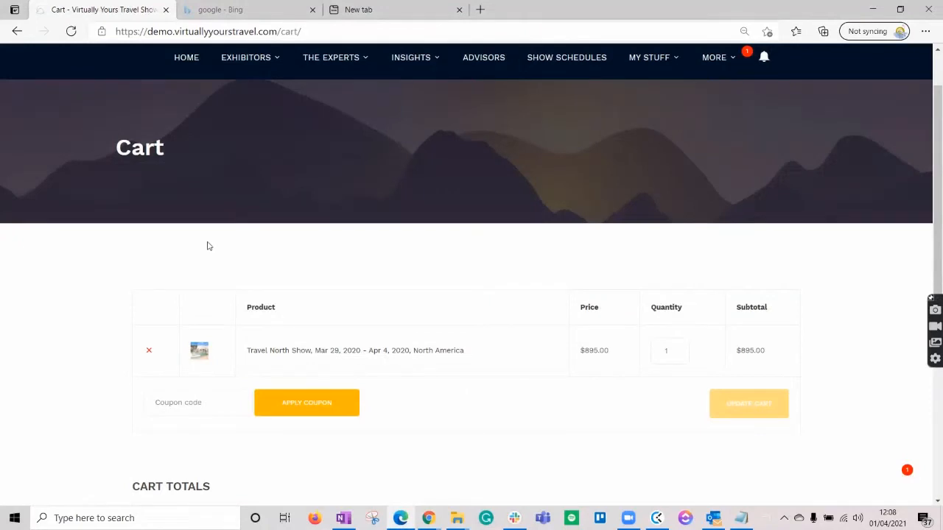
scroll(86, 170, "down", 5)
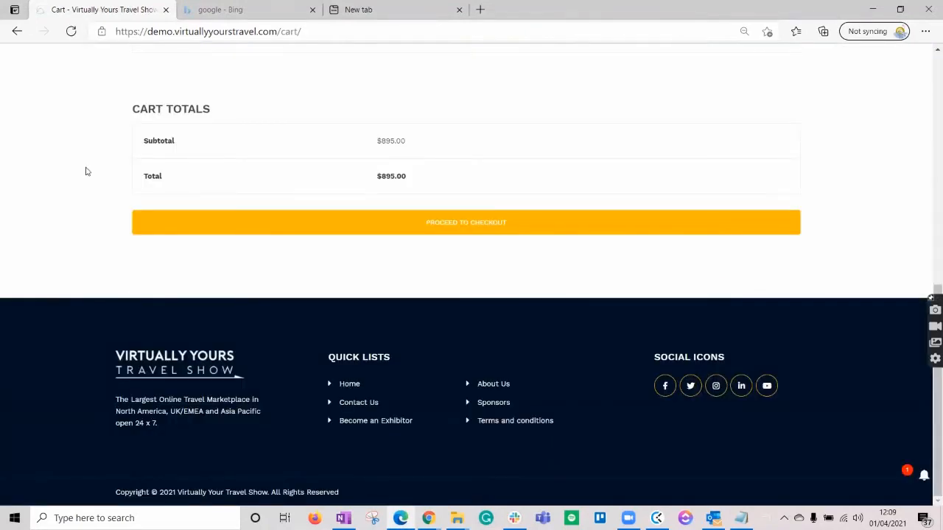
left_click(452, 229)
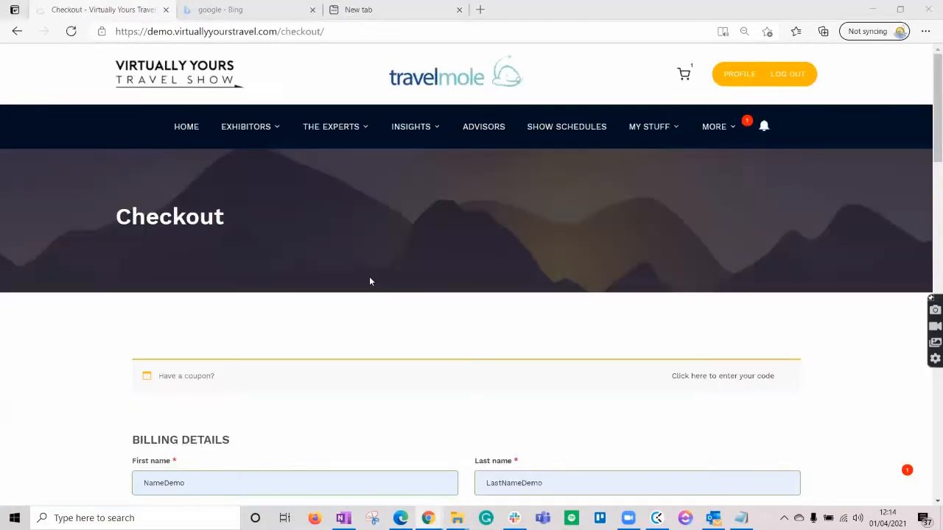
Review the checkout's billing details, set-up support choice, order notes and order summary, and place the order.
scroll(177, 266, "down", 1)
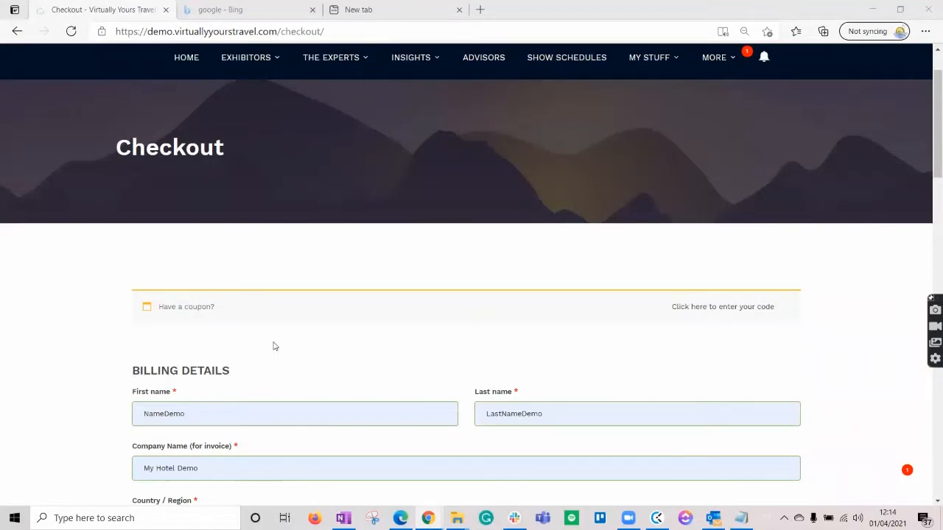
scroll(273, 346, "down", 9)
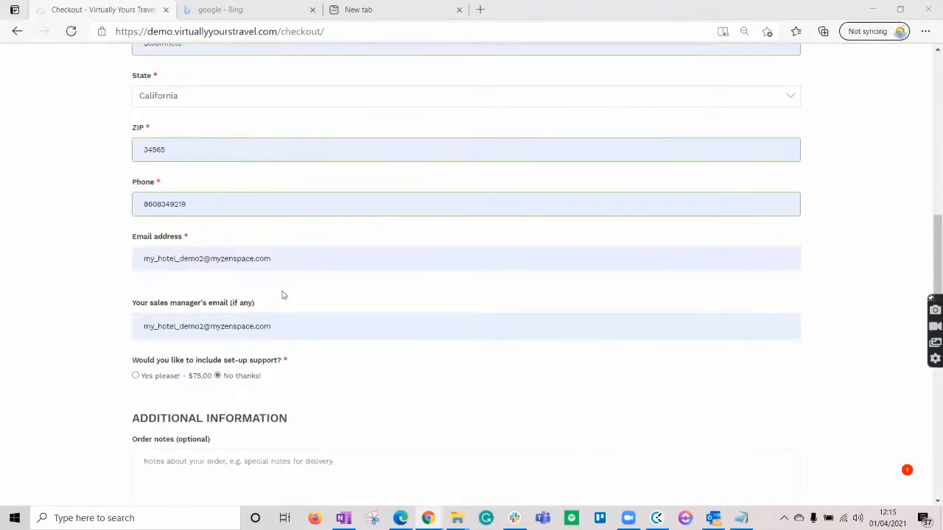
scroll(283, 294, "down", 1)
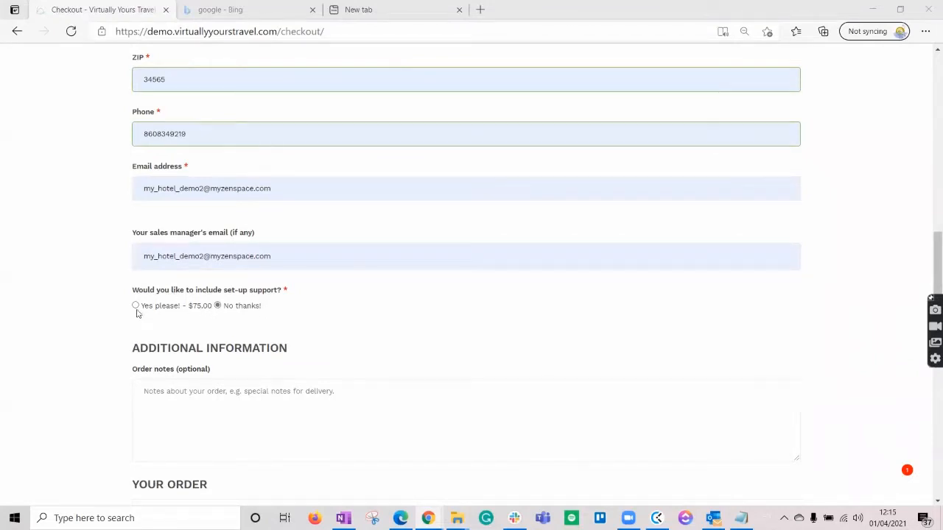
scroll(220, 312, "down", 1)
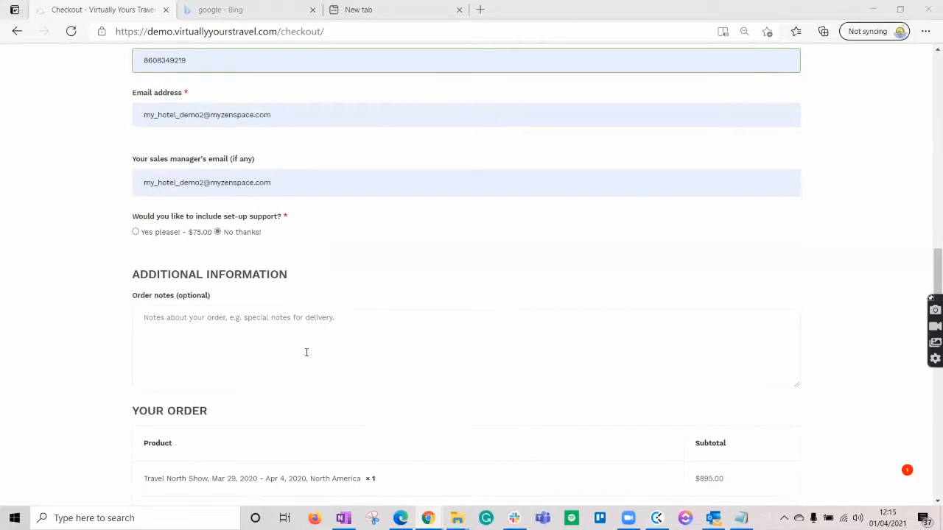
scroll(305, 351, "down", 3)
scroll(253, 276, "up", 6)
scroll(251, 278, "up", 3)
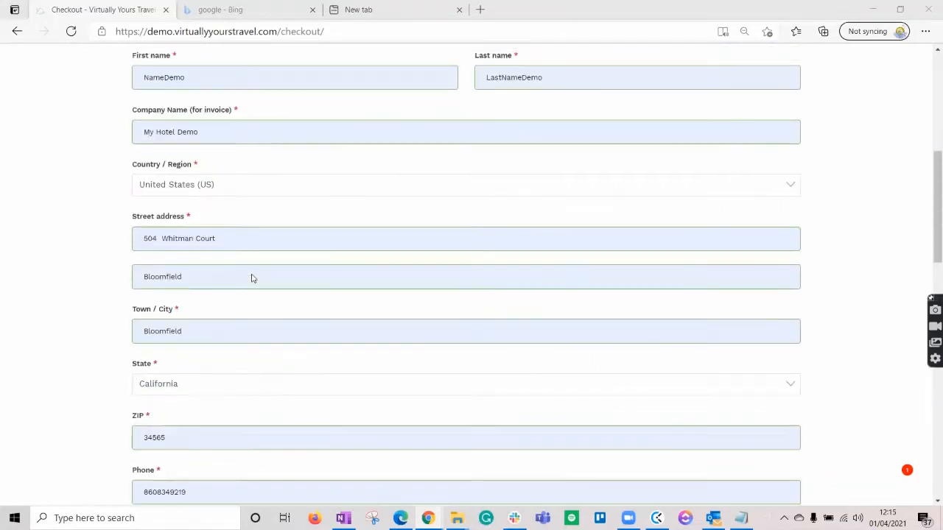
scroll(252, 278, "down", 10)
scroll(251, 278, "down", 2)
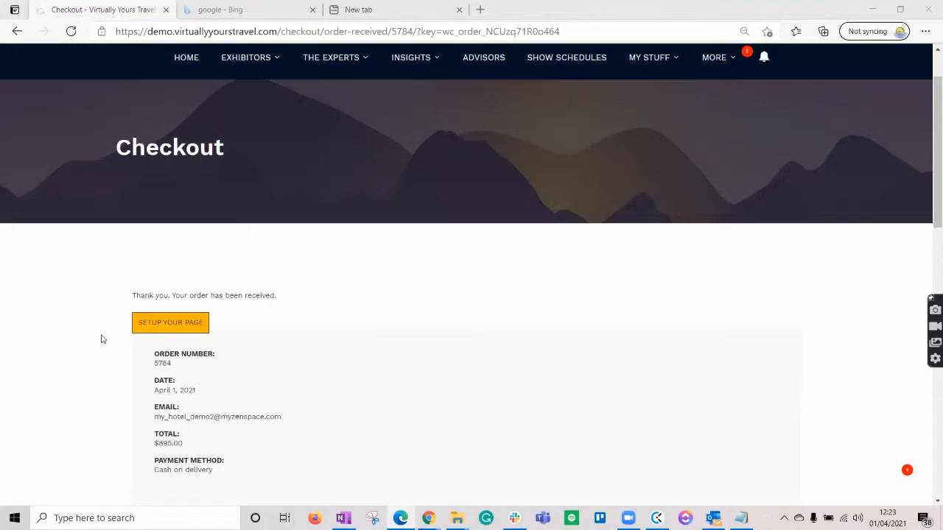
Start the exhibitor page setup from the received order and check the Destination options visitors can search by.
left_click(179, 330)
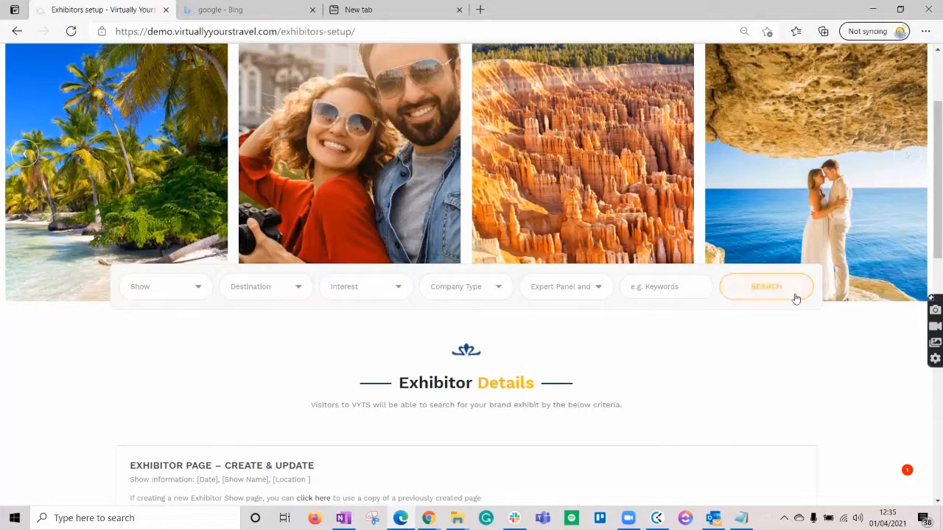
scroll(131, 376, "down", 2)
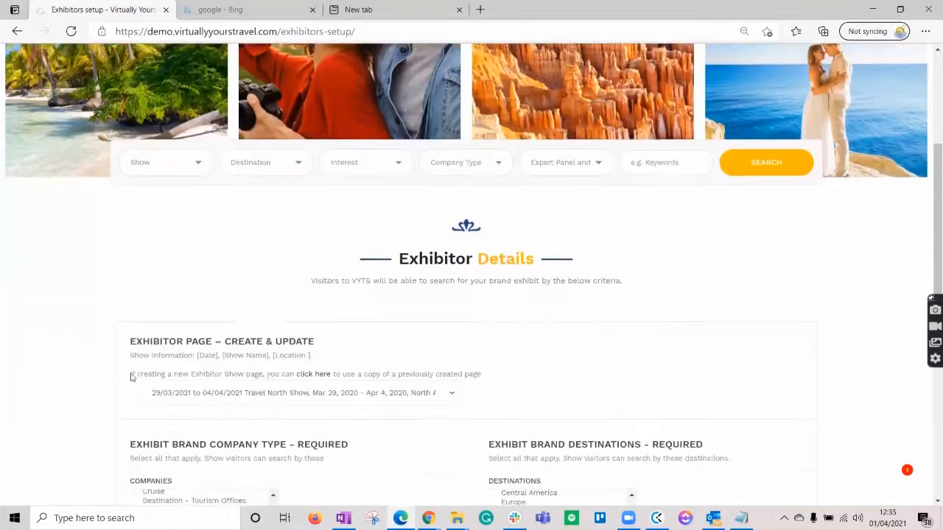
scroll(131, 376, "down", 1)
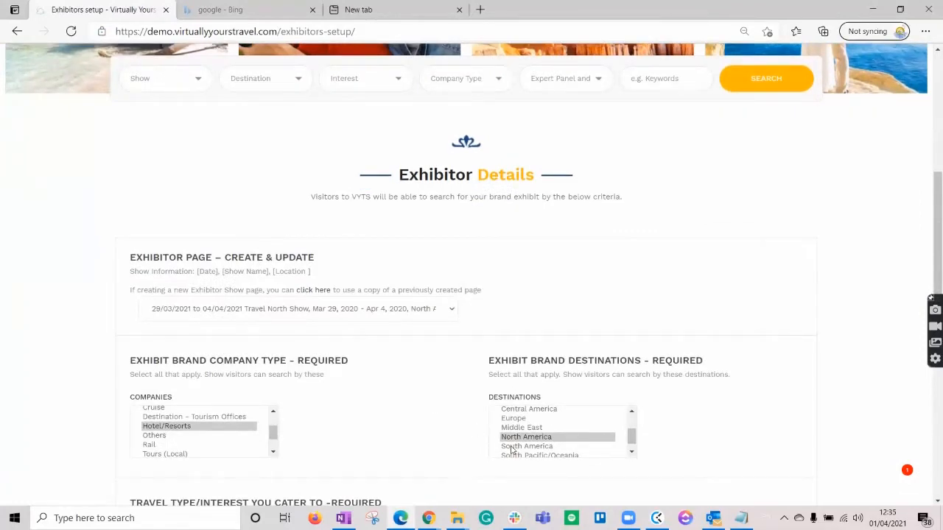
scroll(317, 368, "up", 3)
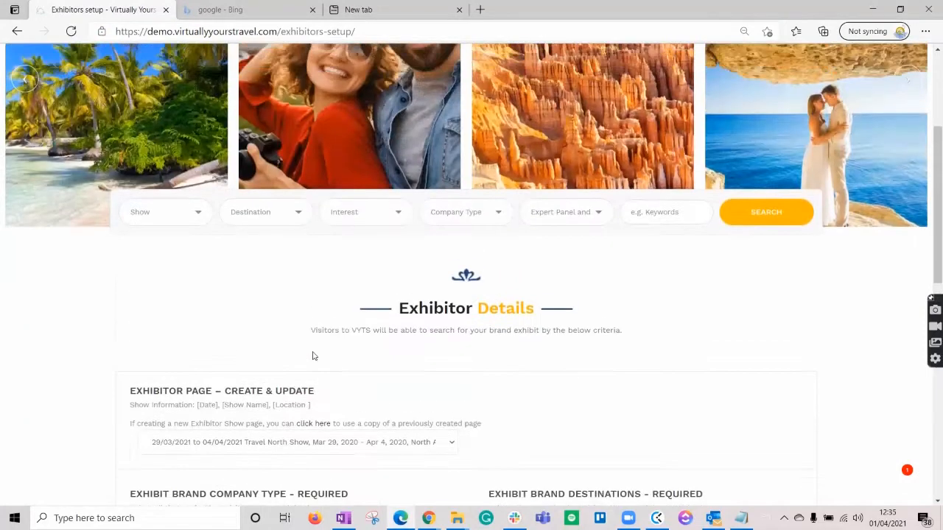
left_click(285, 290)
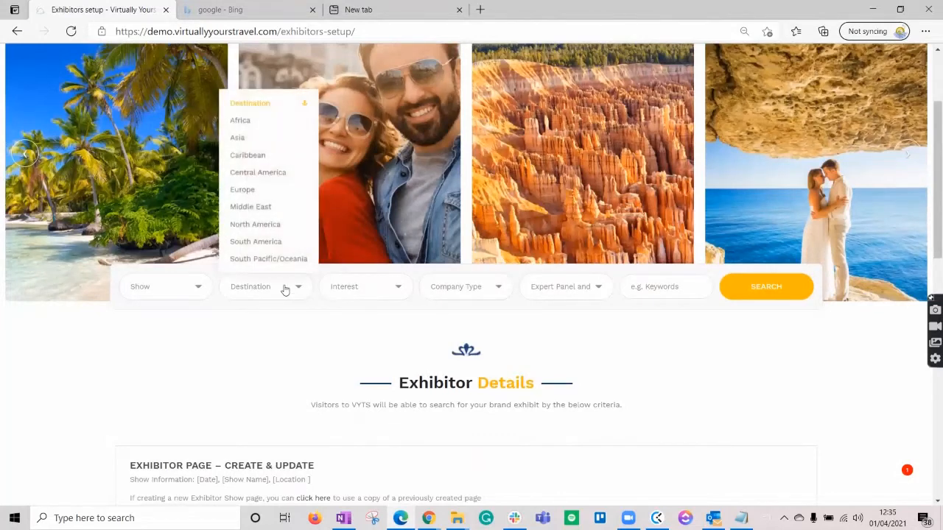
left_click(240, 361)
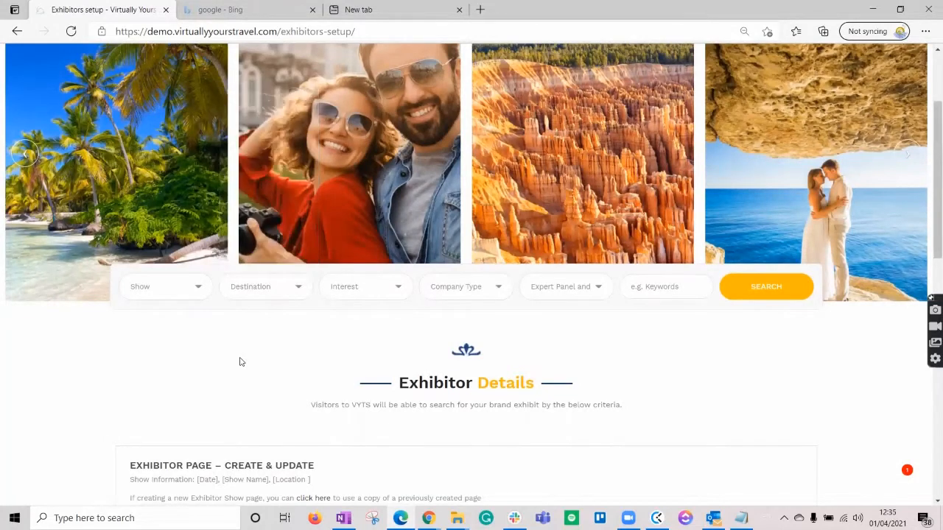
Check the exhibit's company type and destination selections, and add Sports to the travel types alongside Sun & Beach.
scroll(240, 362, "down", 2)
scroll(240, 362, "down", 1)
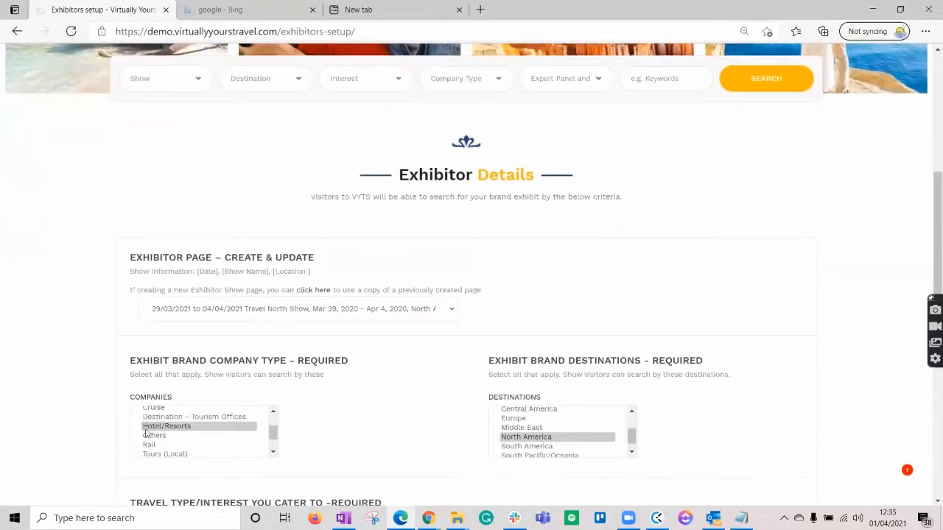
scroll(243, 372, "down", 3)
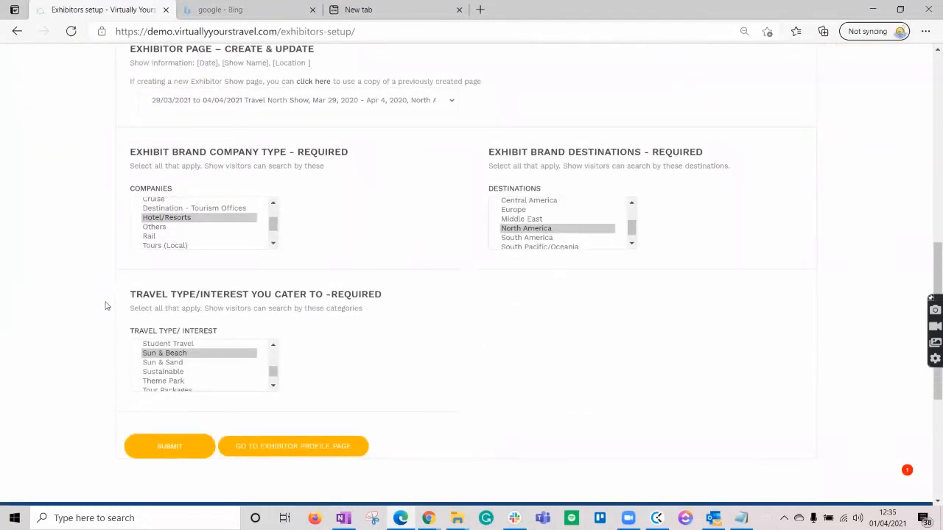
scroll(209, 366, "up", 1)
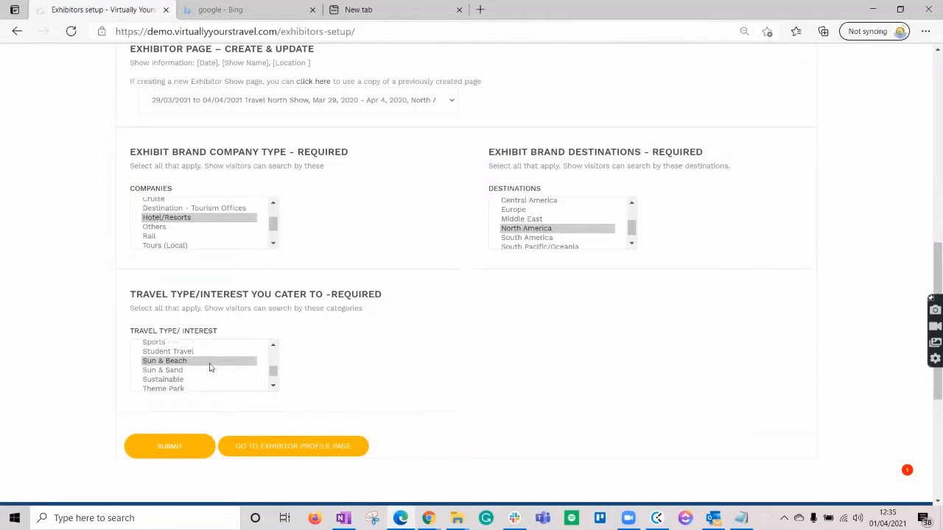
scroll(210, 366, "up", 1)
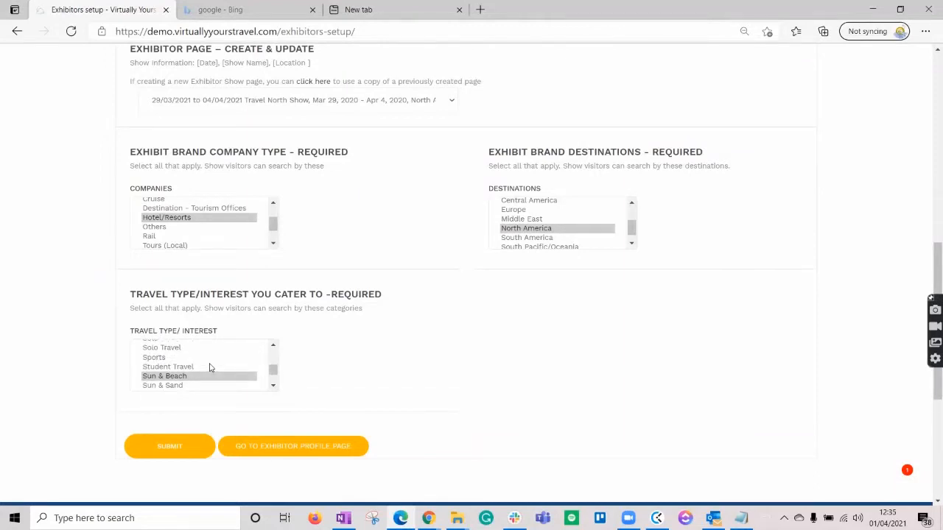
left_click(181, 357, "ctrl")
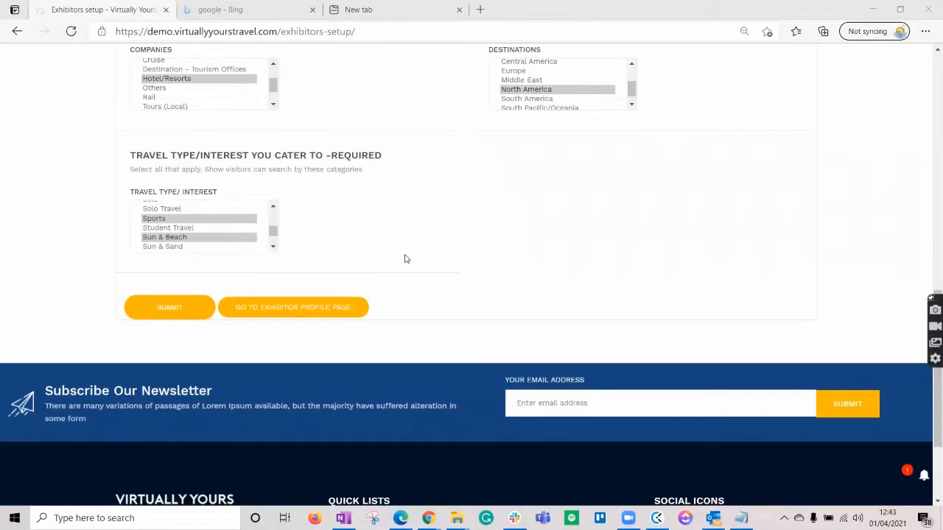
Recheck the exhibitor details selections, submit them and acknowledge the confirmation.
scroll(405, 259, "up", 5)
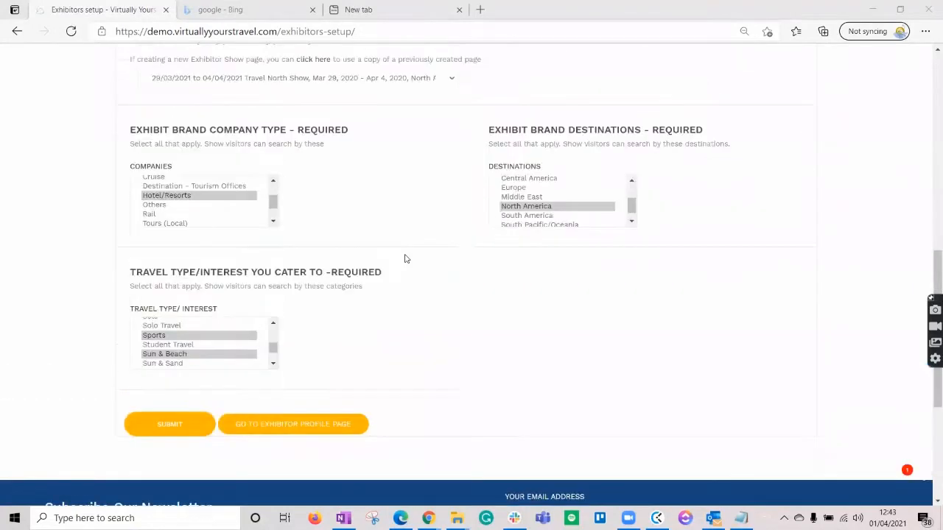
scroll(404, 259, "down", 3)
scroll(405, 258, "down", 3)
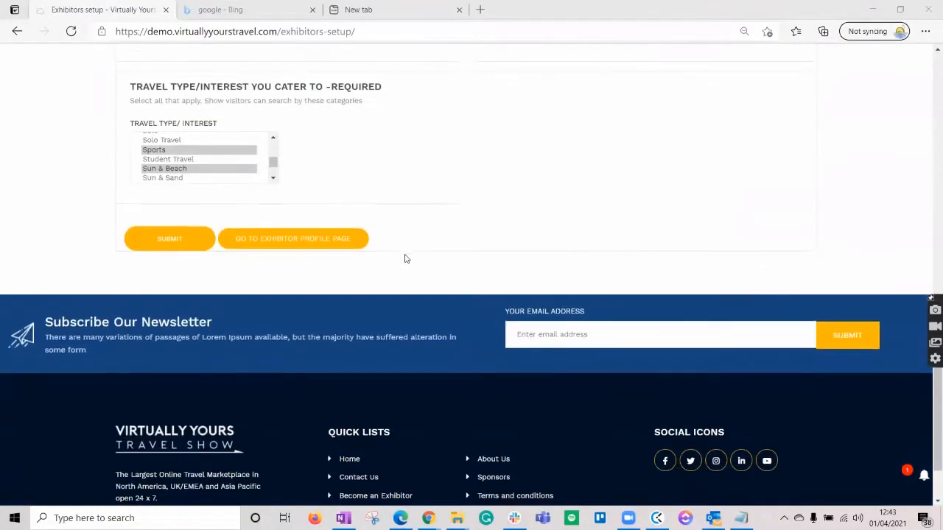
left_click(169, 246)
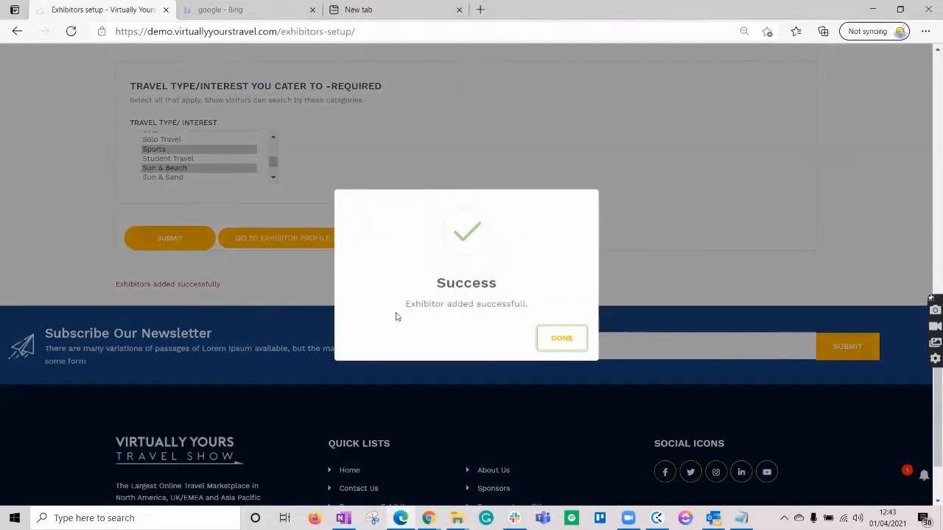
left_click(568, 340)
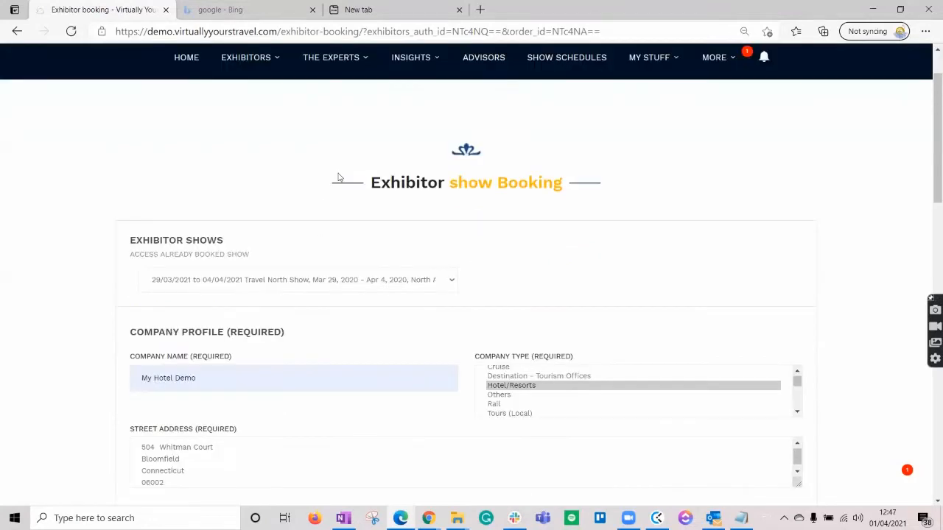
Select the already booked Travel North Show, North America, check its company profile and contacts, and submit the exhibitor booking form.
left_click(377, 285)
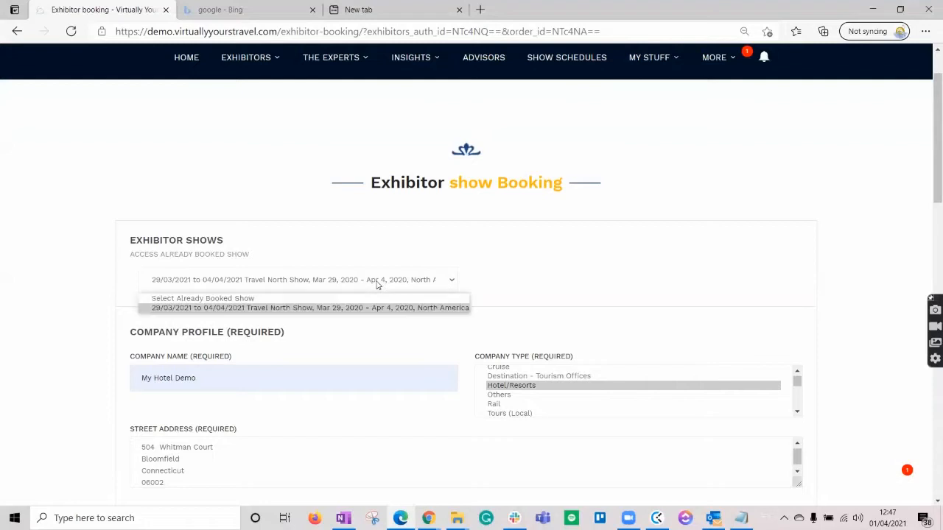
left_click(324, 309)
scroll(121, 263, "down", 2)
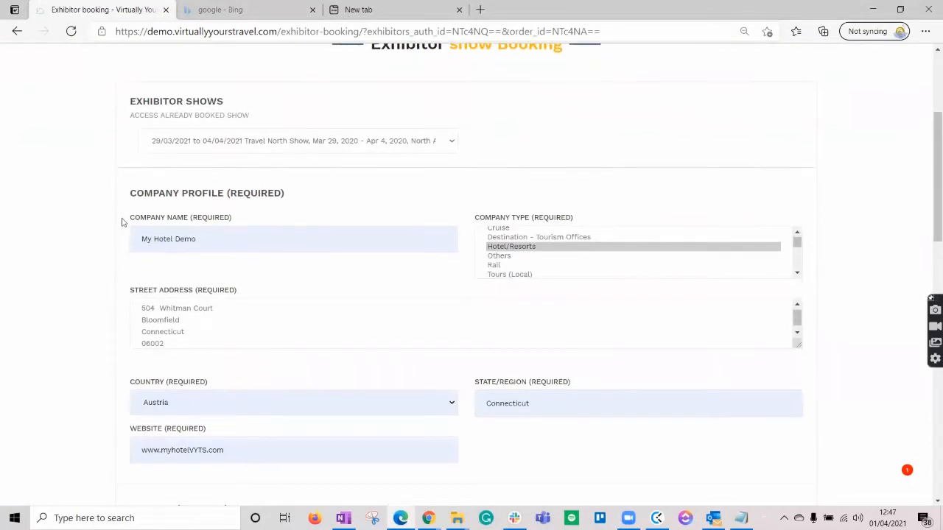
scroll(248, 256, "down", 3)
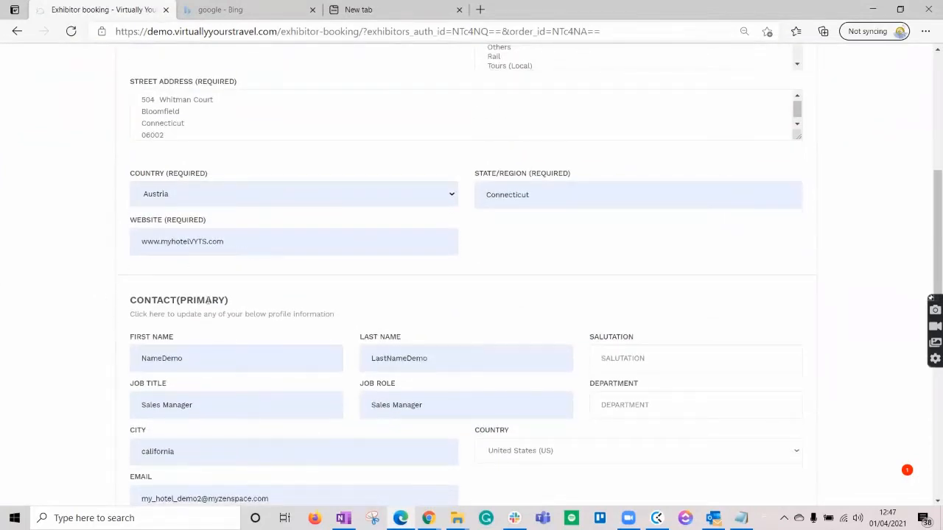
scroll(220, 297, "down", 4)
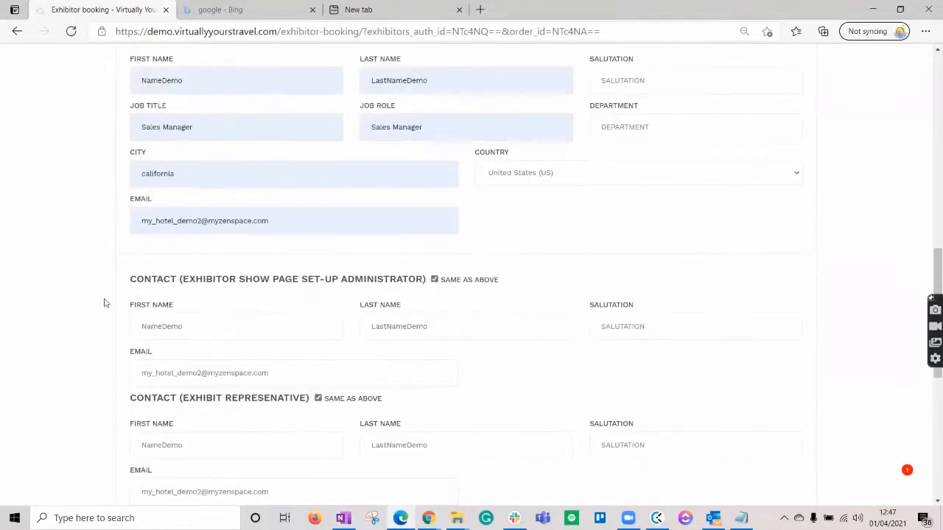
scroll(145, 278, "down", 3)
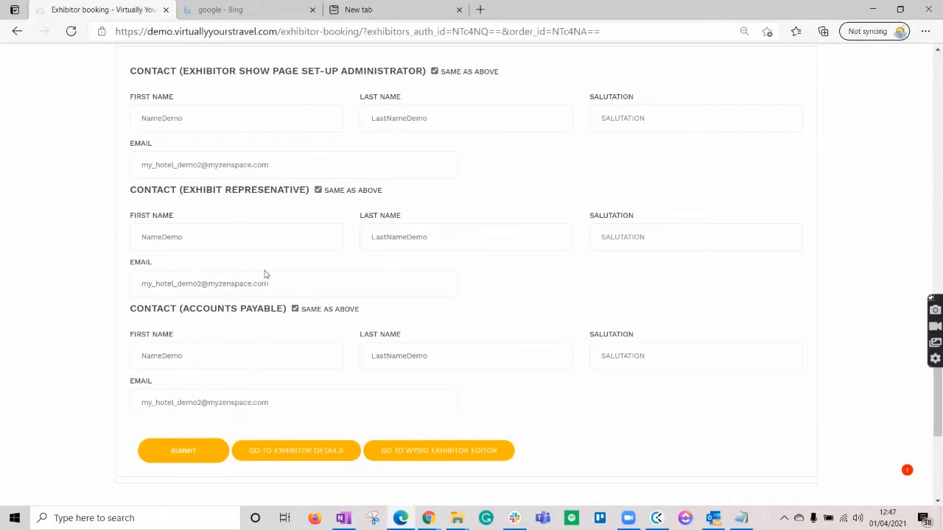
left_click(177, 457)
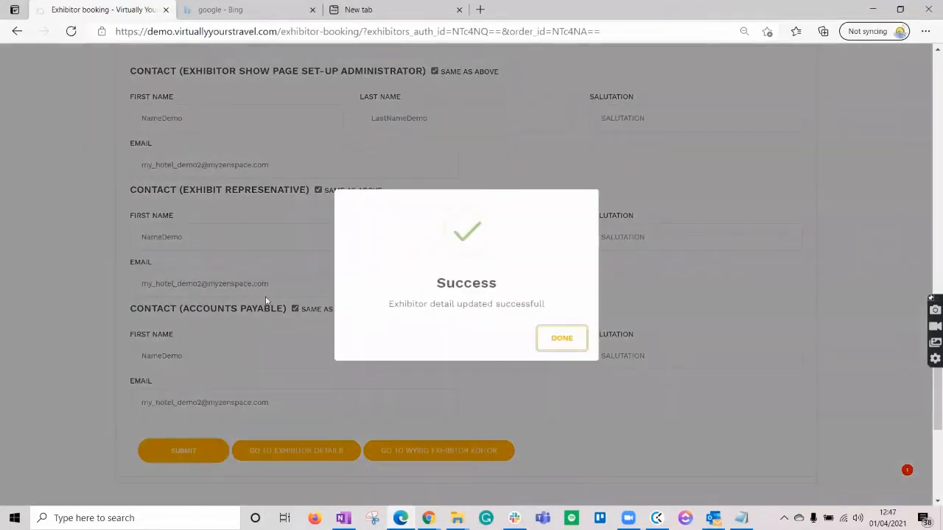
left_click(560, 347)
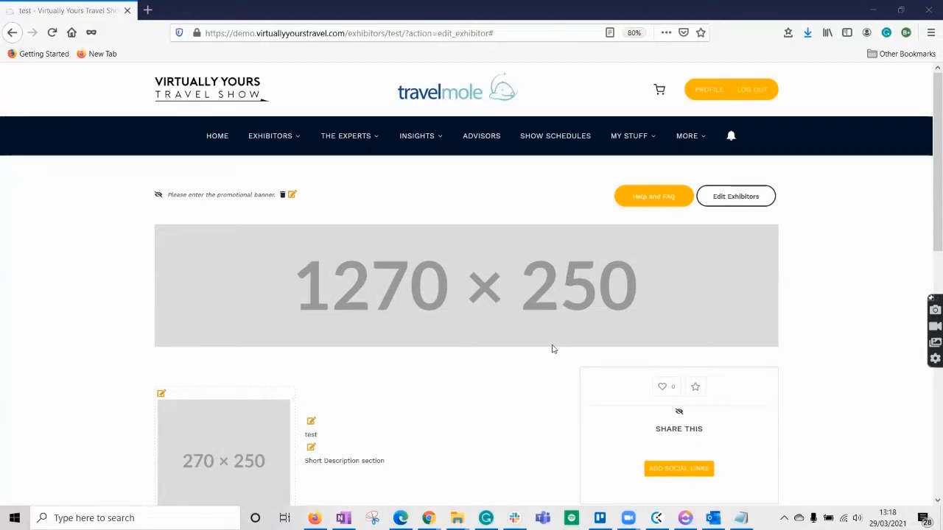
Load the demoheader image from the demo folder as the exhibitor page's promotional banner.
left_click(291, 196)
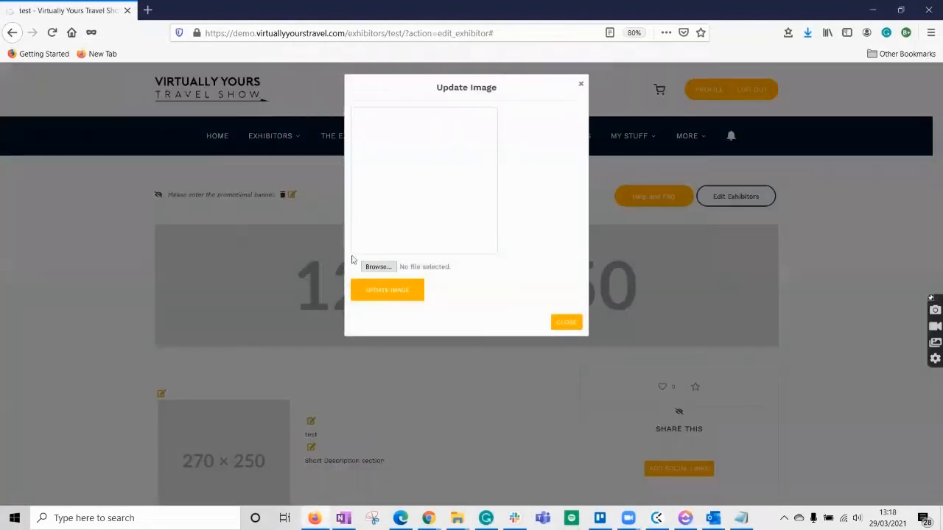
left_click(377, 267)
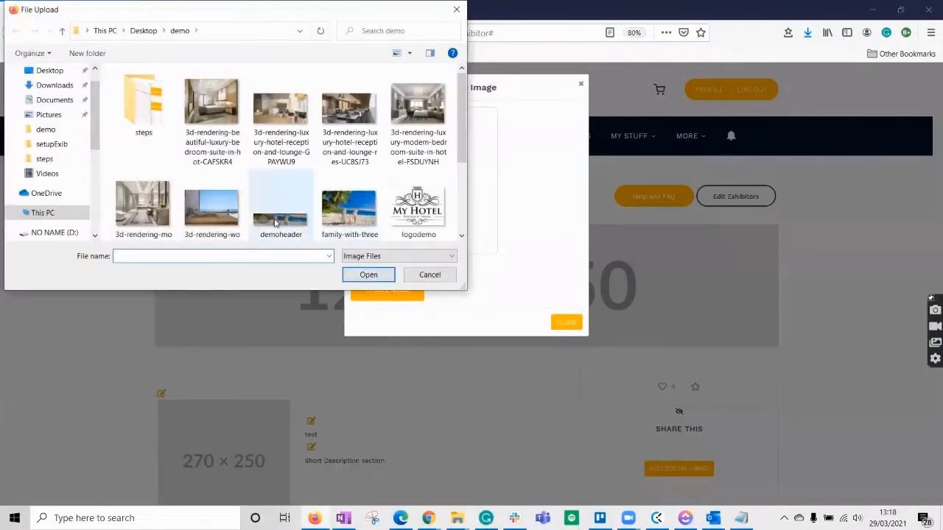
left_click(273, 223)
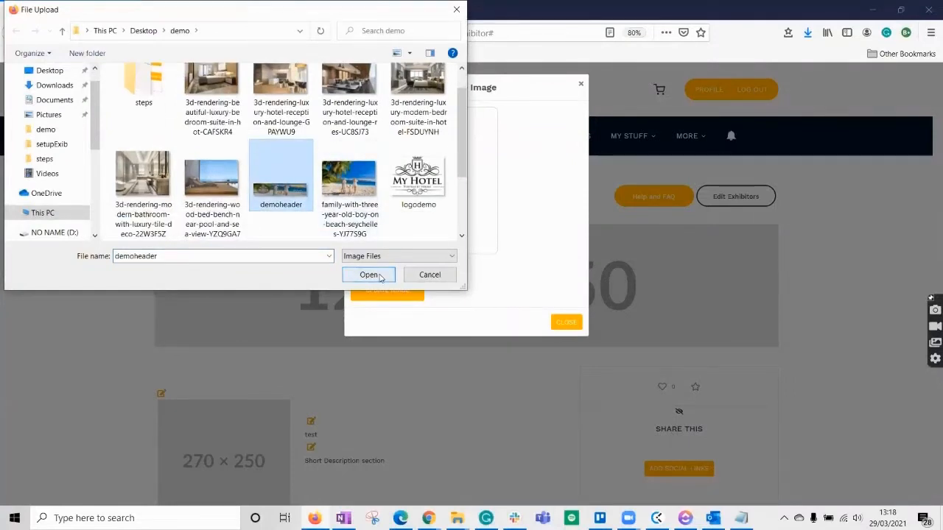
left_click(368, 275)
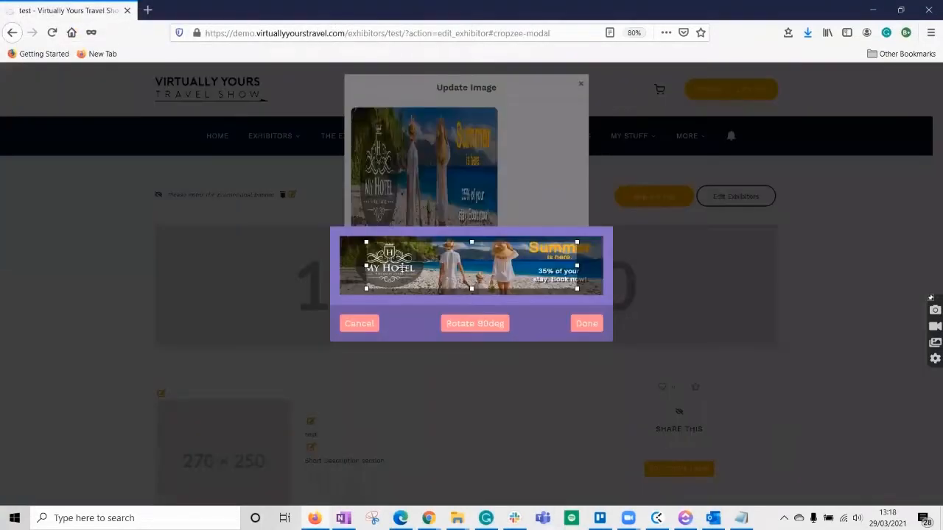
Extend the banner's crop area to cover the whole image and apply the crop.
left_click_drag(366, 288, 340, 299)
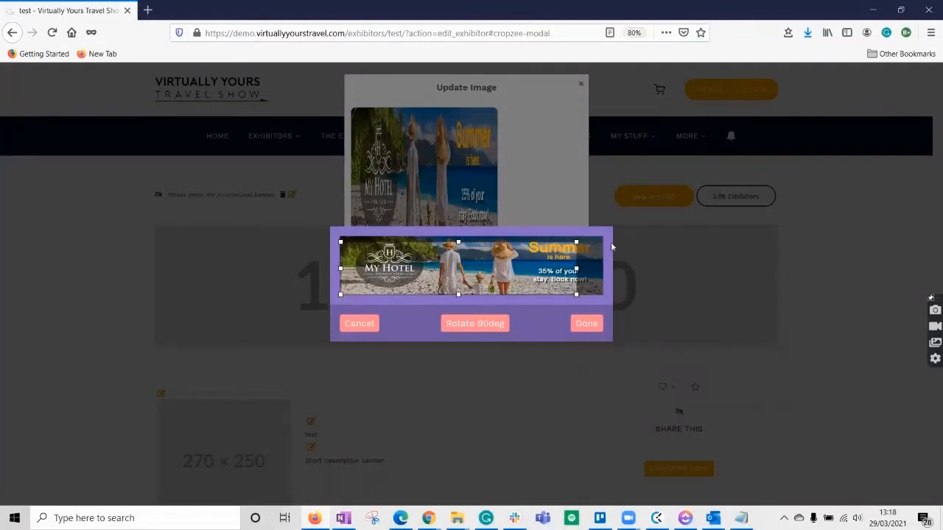
left_click_drag(576, 241, 602, 235)
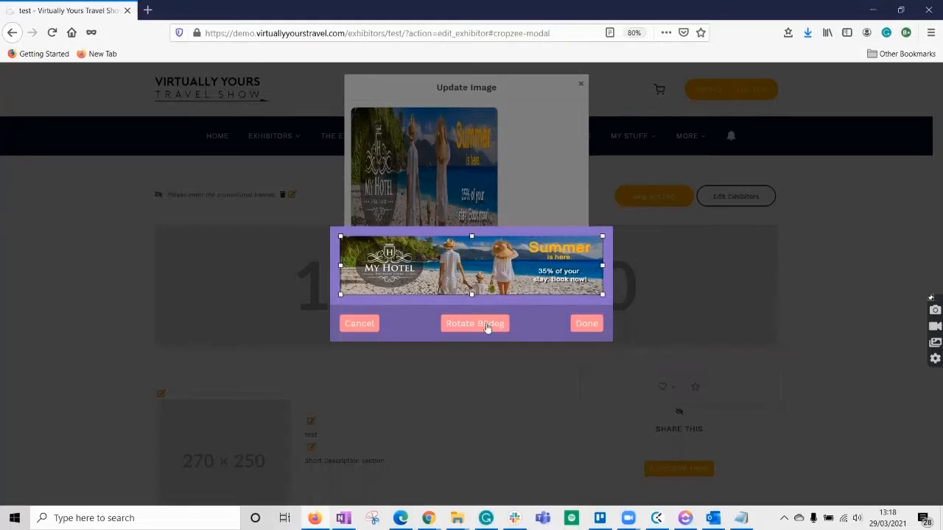
left_click(587, 324)
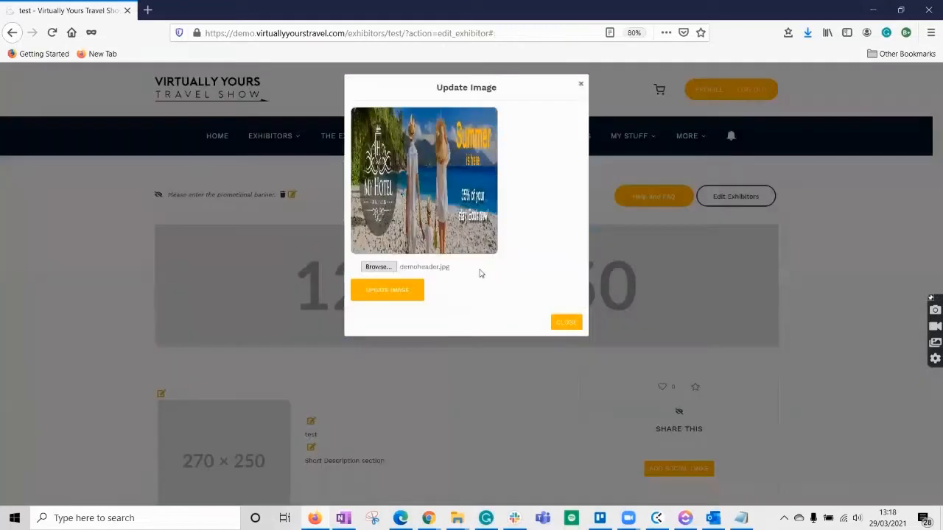
Save the cropped promotional banner, and load the logodemo image from the demo folder as the exhibitor page's logo.
left_click(390, 293)
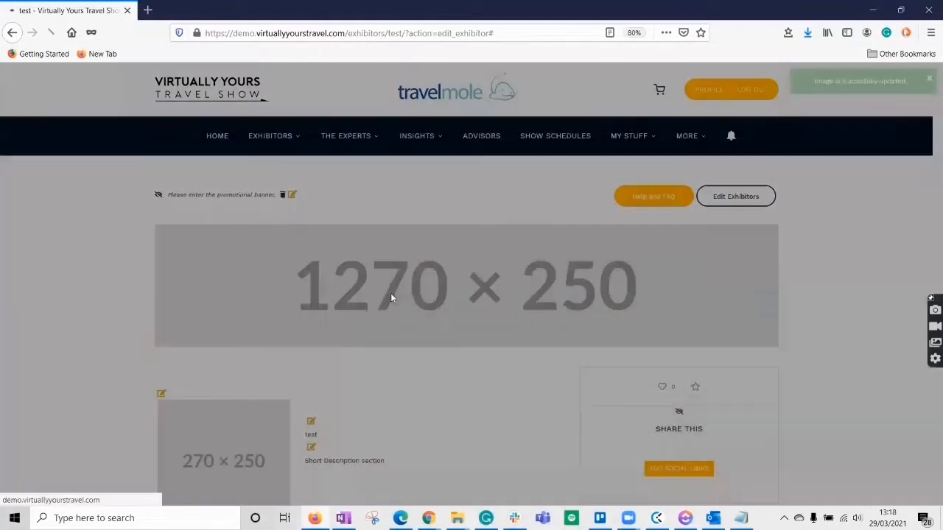
scroll(279, 293, "down", 2)
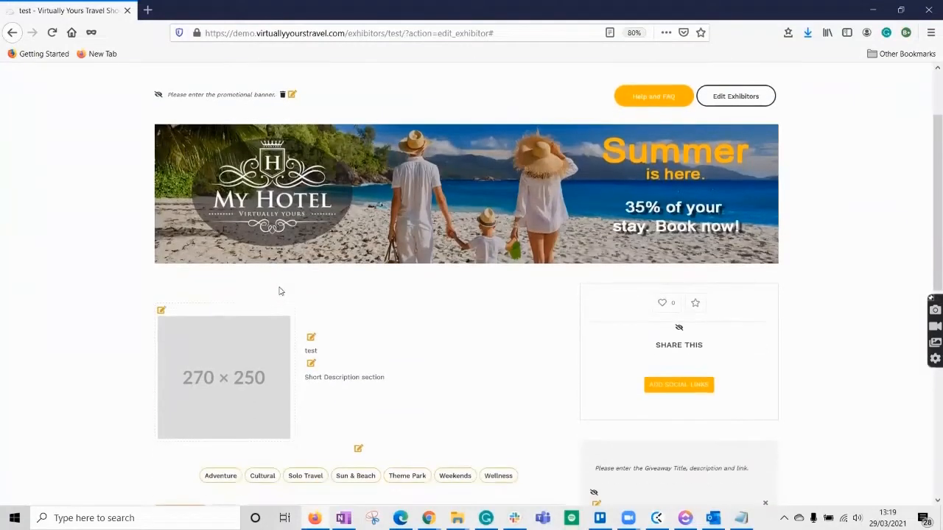
left_click(162, 313)
left_click(384, 267)
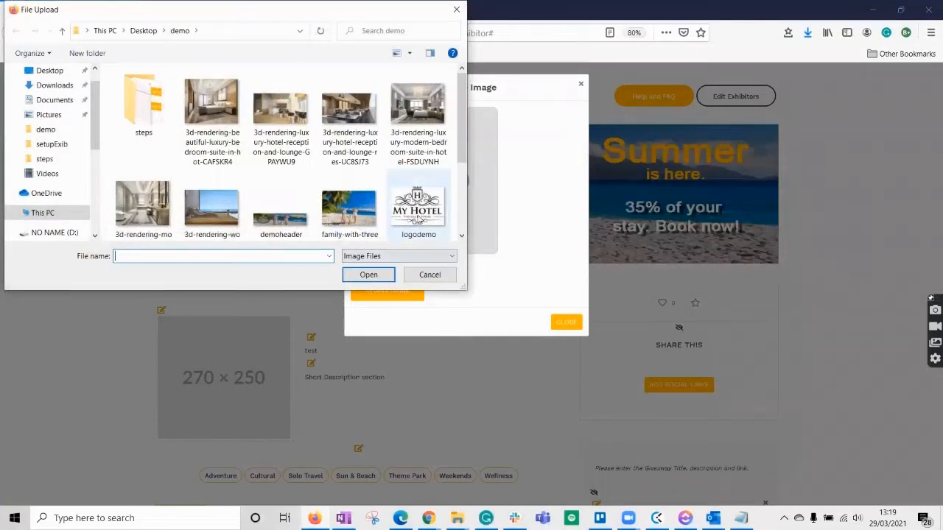
left_click(417, 218)
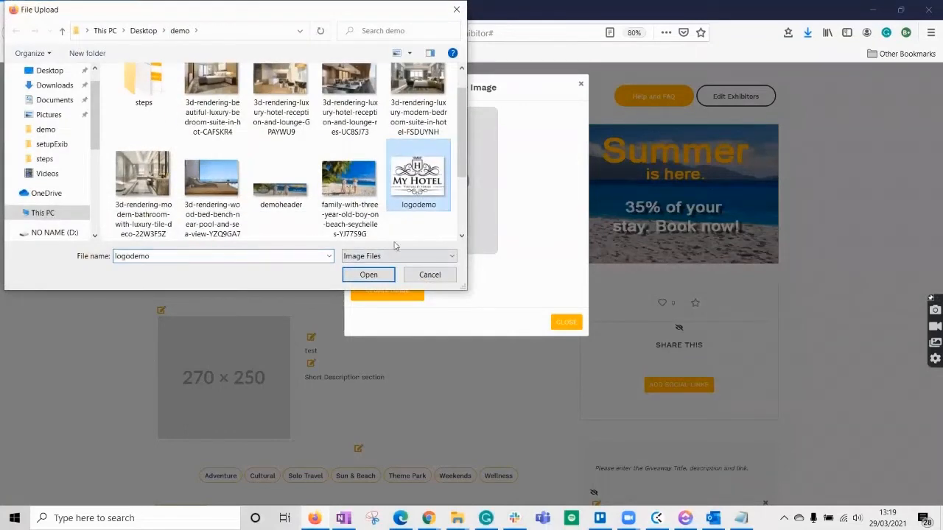
left_click(368, 274)
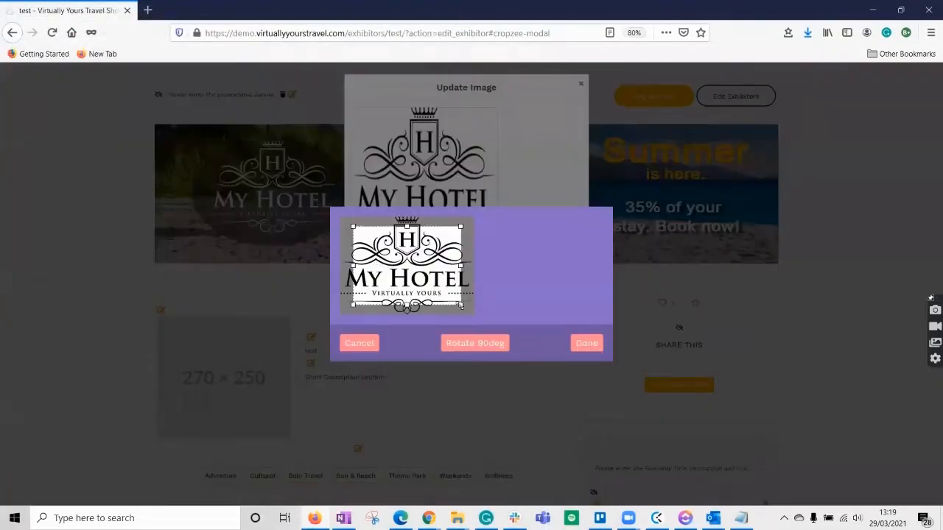
Extend the logo's crop area to cover the whole image, apply the crop and save the logo to the page.
left_click_drag(461, 306, 475, 316)
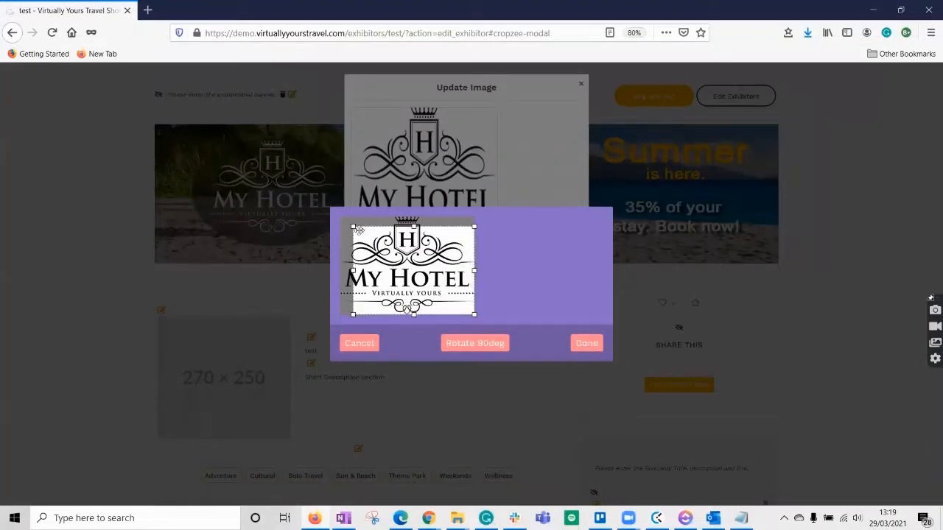
left_click_drag(353, 227, 338, 216)
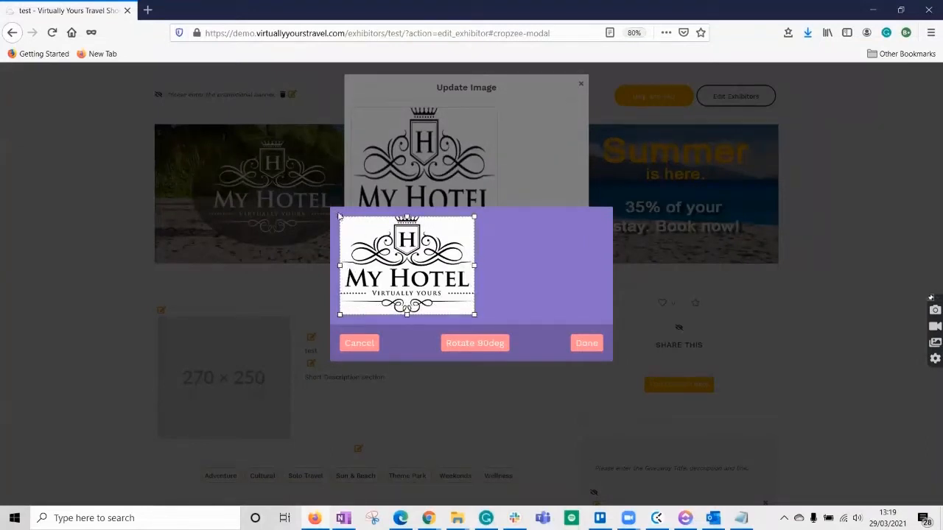
left_click(593, 346)
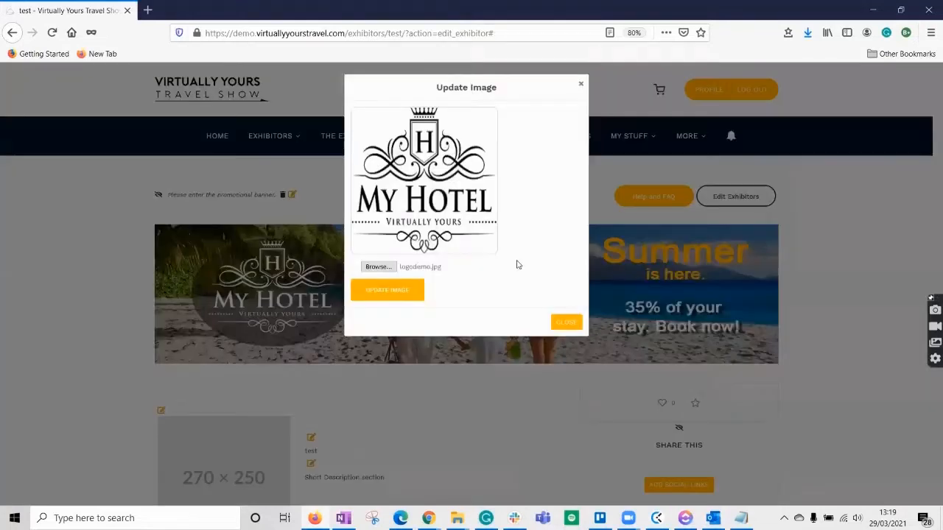
left_click(385, 292)
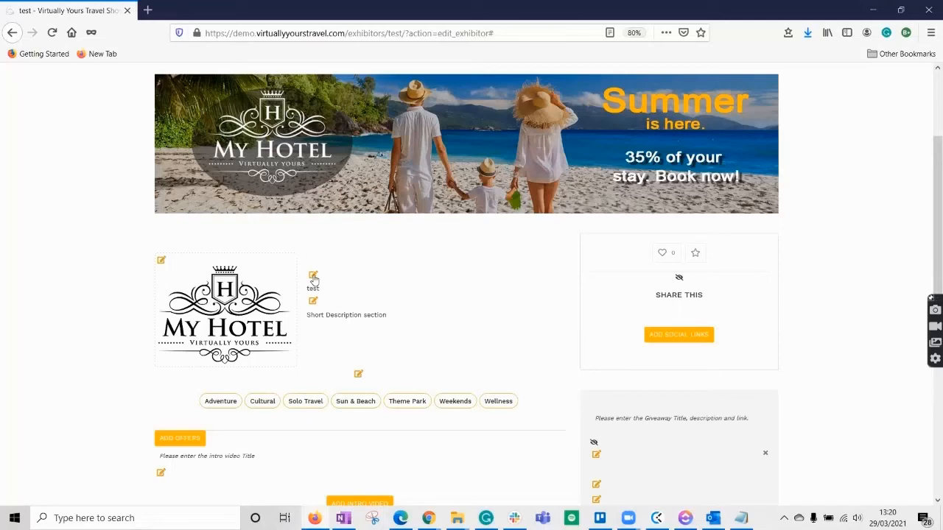
Replace the exhibitor page's title text with "Lorem ipsum dolor".
left_click(313, 277)
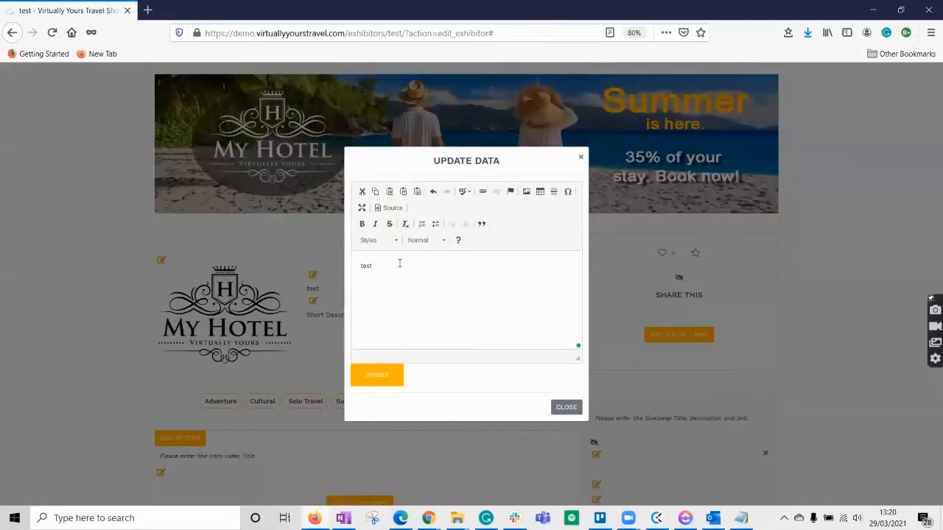
left_click(399, 263)
type("Lorem ipsum dolor")
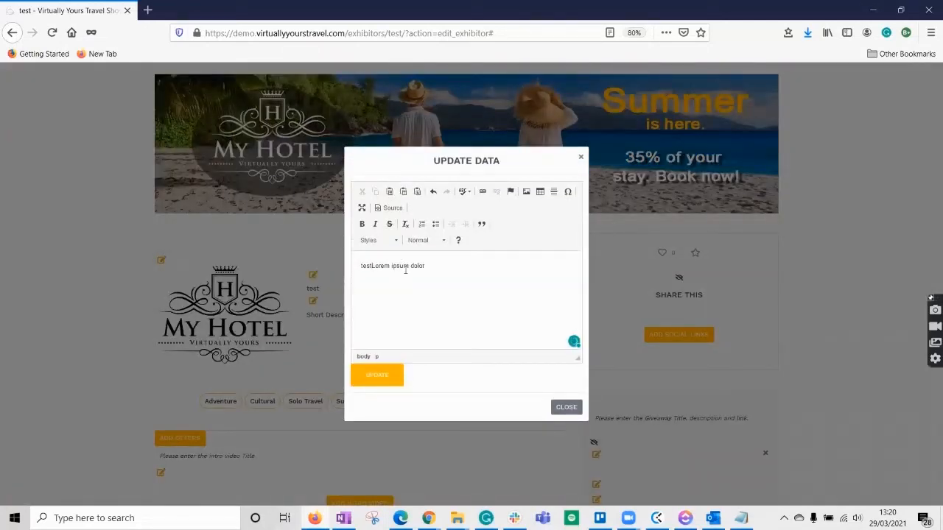
triple_click(405, 268)
type("Lorem ipsum dolor")
Make the whole title bold, format it as Heading 2 and save the title.
triple_click(397, 266)
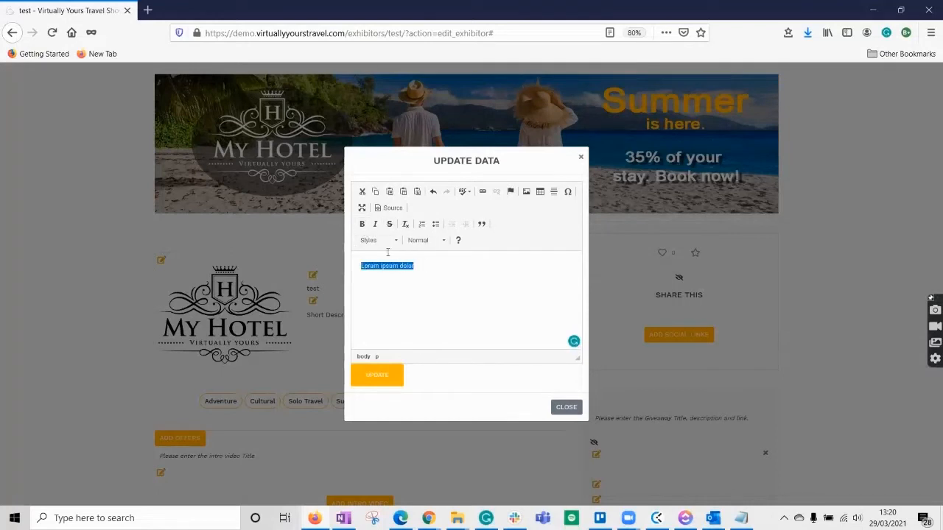
left_click(361, 225)
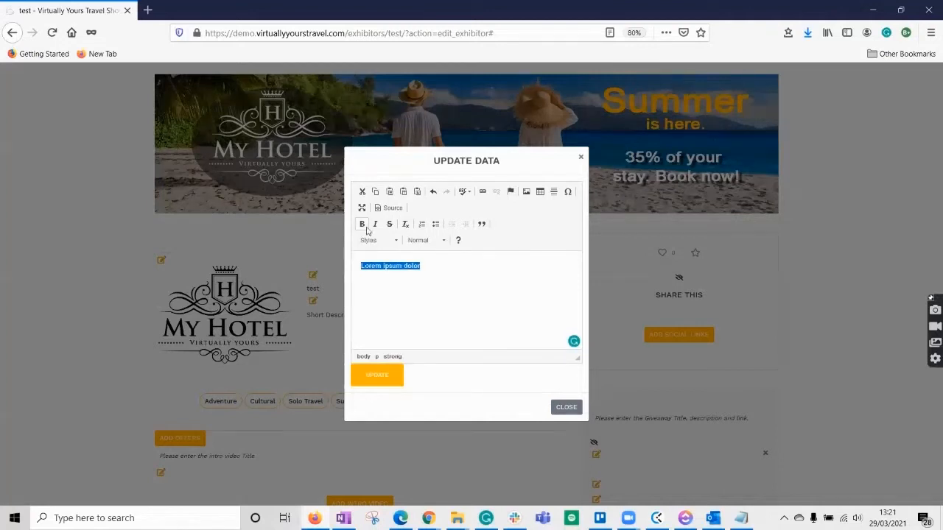
left_click(434, 243)
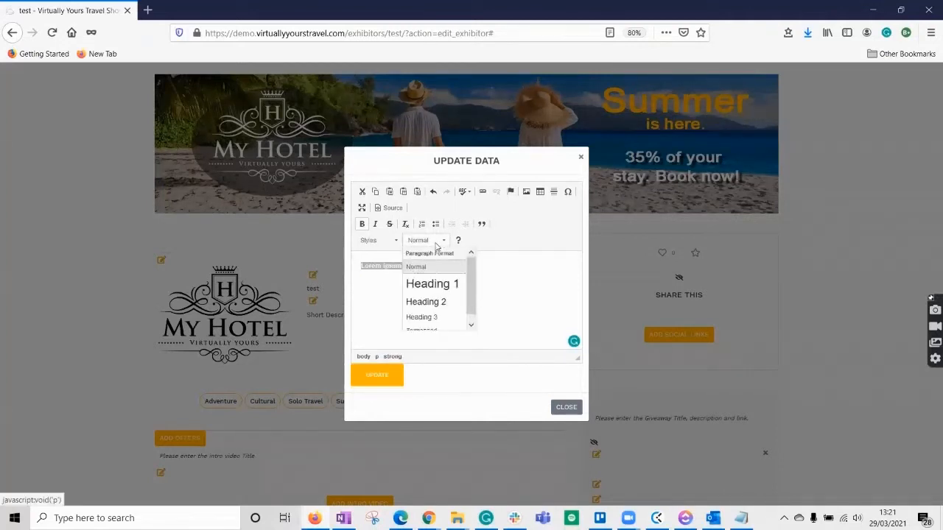
left_click(430, 305)
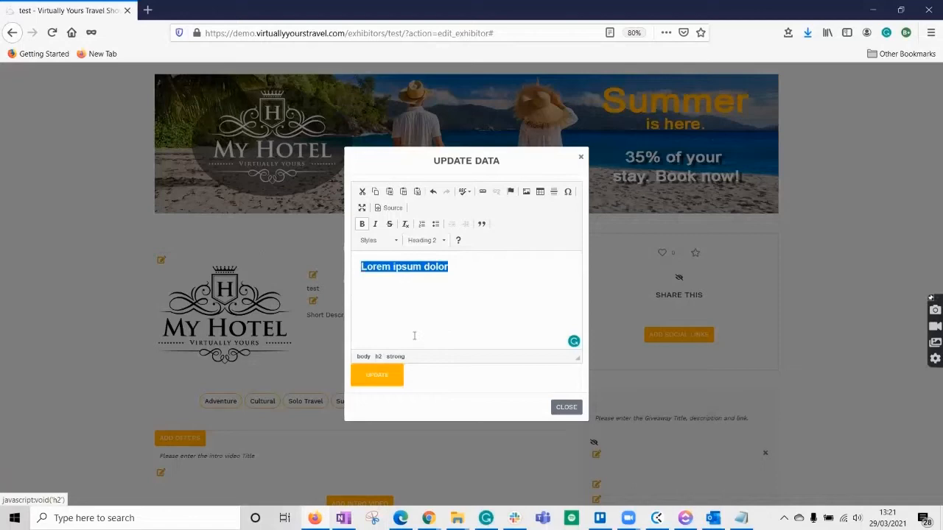
left_click(379, 377)
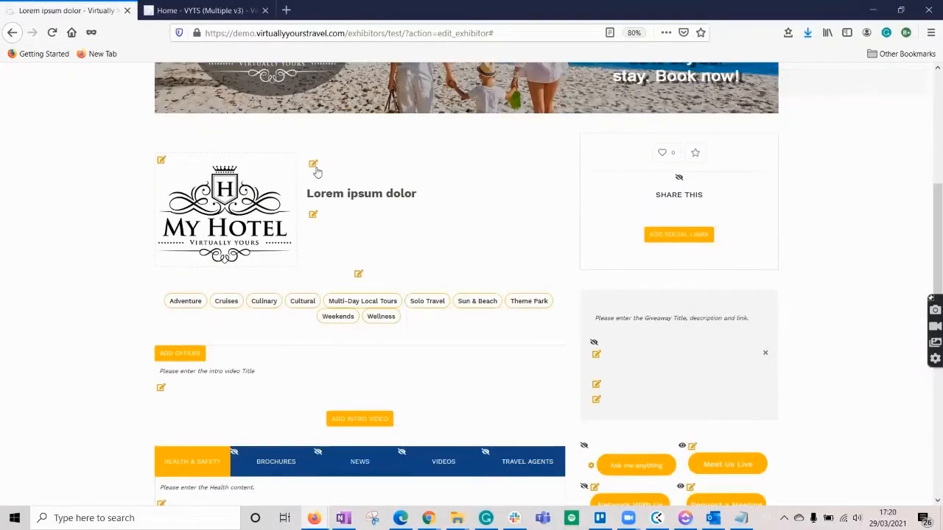
Enter a placeholder paragraph starting "Lorem ipsum dolor sit amet" as the short description, apply the Big style to it and save it.
left_click(313, 215)
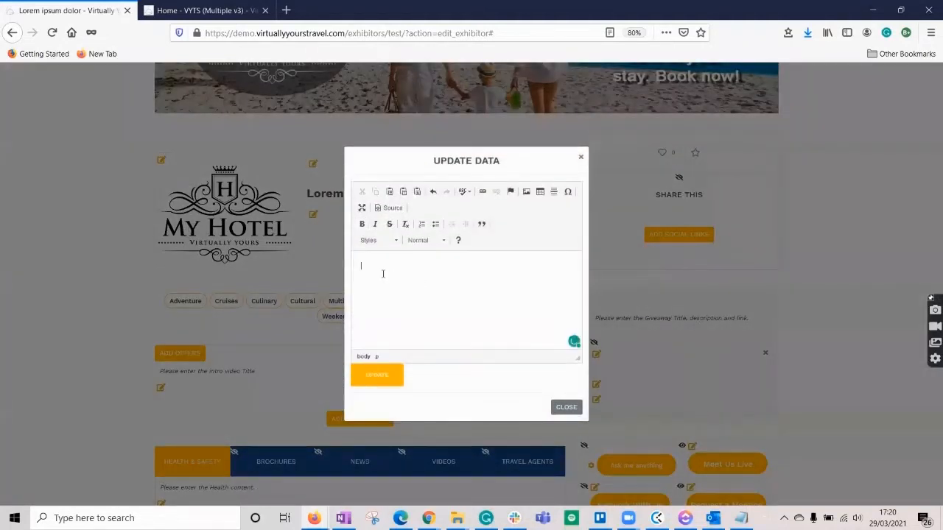
type("Lorem ipsum dolor sit amet, consectetur adipiscing elit. Phasellus bibendum mi ipsum, at mollis mi maximus nec. Orci varius natoque penatibus et magnis dis parturient montes, nascetur ridiculus mus. Maecenas varius nisi volutpat tortor dapibus pretium. Nunc facilisis eleifend vulputate. Praesent et quam in magna finibus porttitor.")
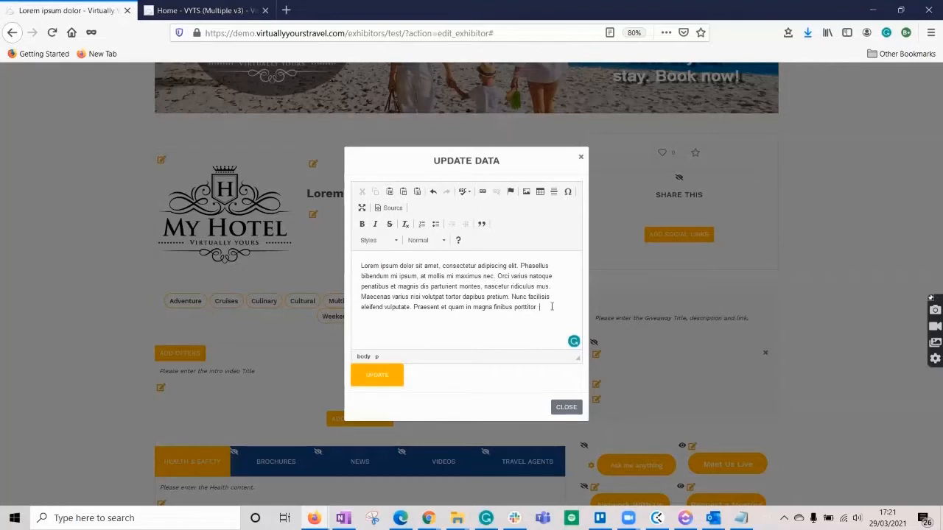
left_click_drag(551, 306, 345, 262)
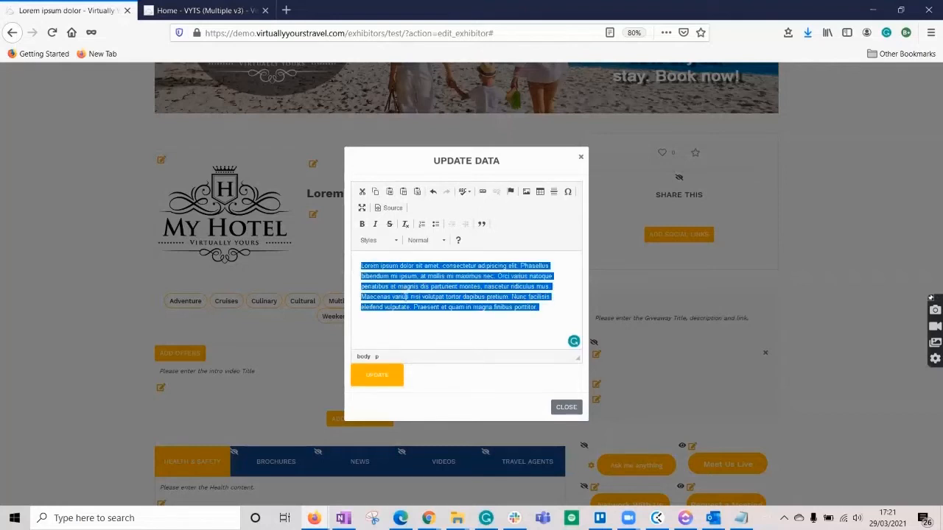
left_click(376, 241)
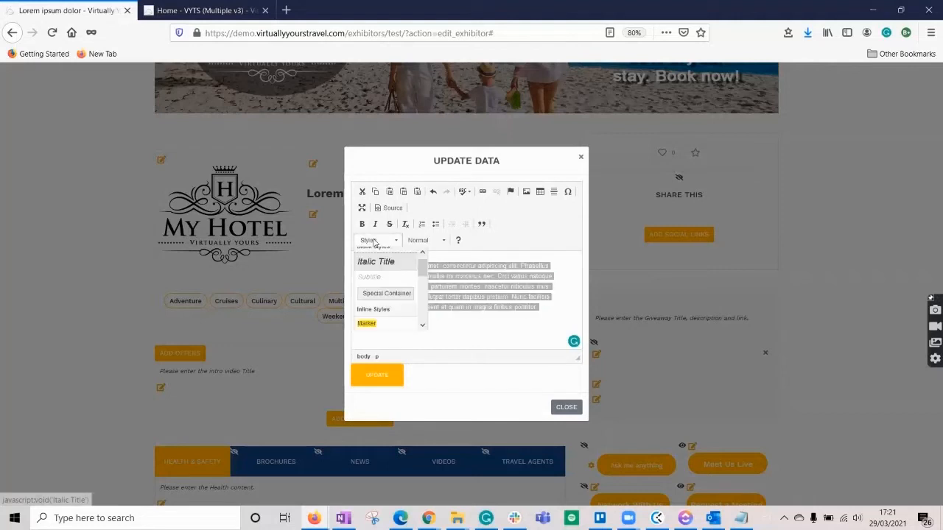
scroll(370, 306, "down", 3)
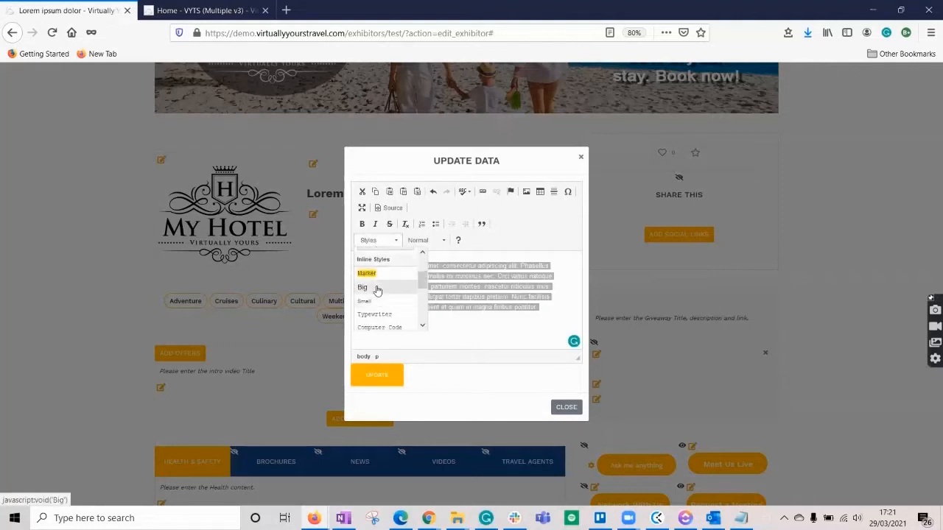
left_click(376, 288)
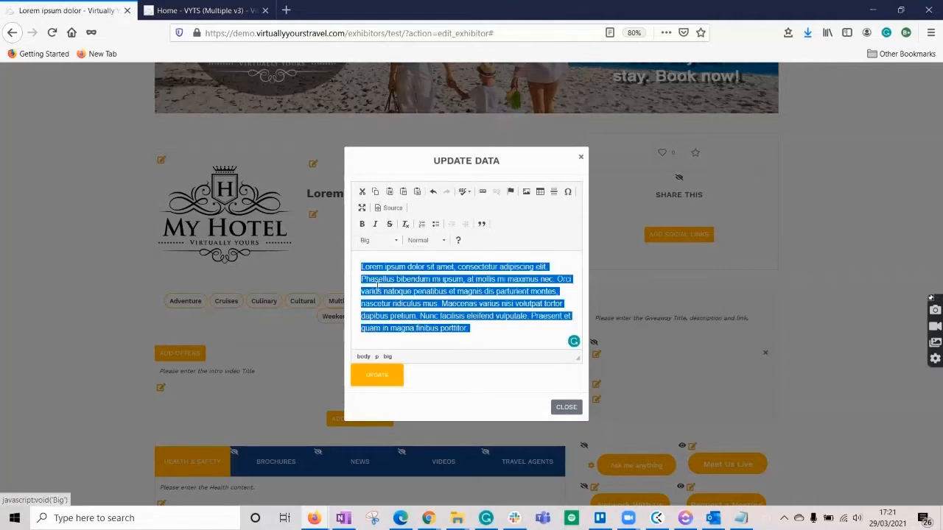
left_click(376, 376)
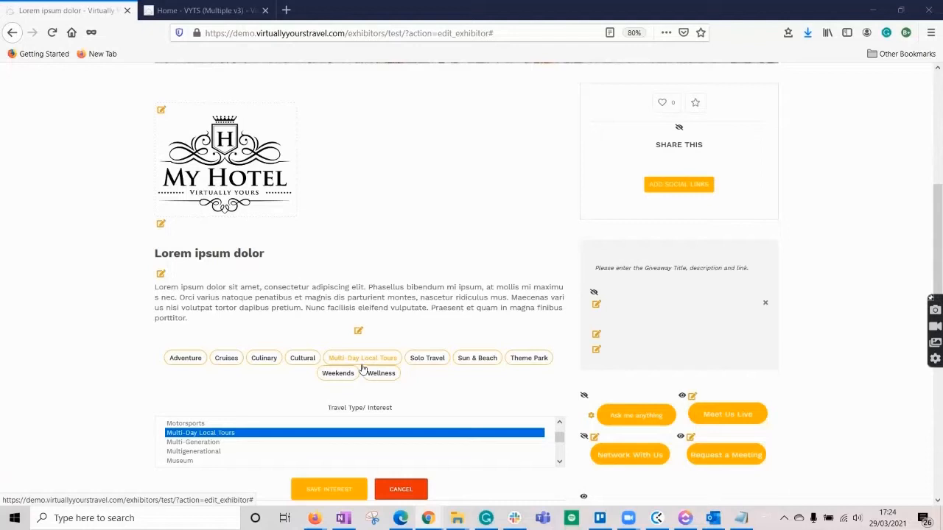
Add Multi-Generation, Multigenerational, Romance and Self-Guided Tours to the selected travel types and interests.
scroll(230, 344, "down", 1)
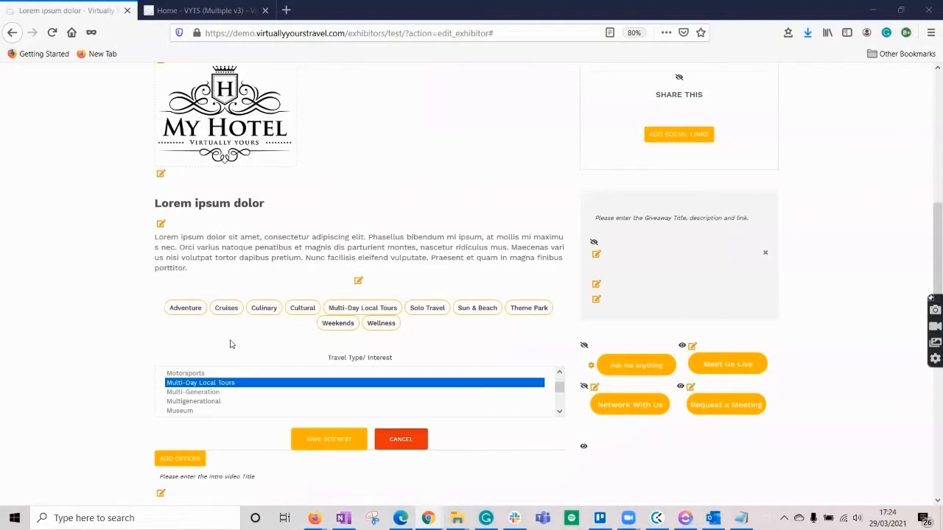
left_click(195, 402, "ctrl")
left_click(198, 393, "ctrl")
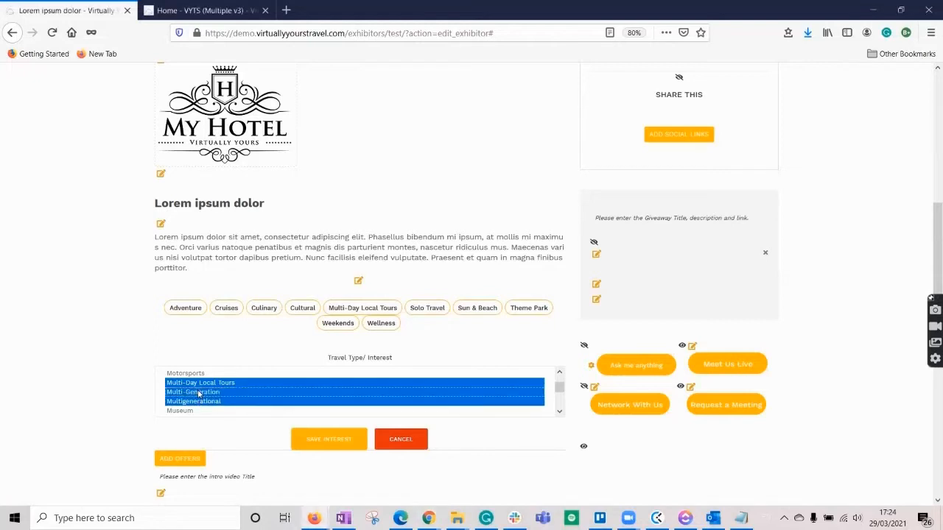
scroll(198, 393, "down", 3)
left_click(199, 388, "ctrl")
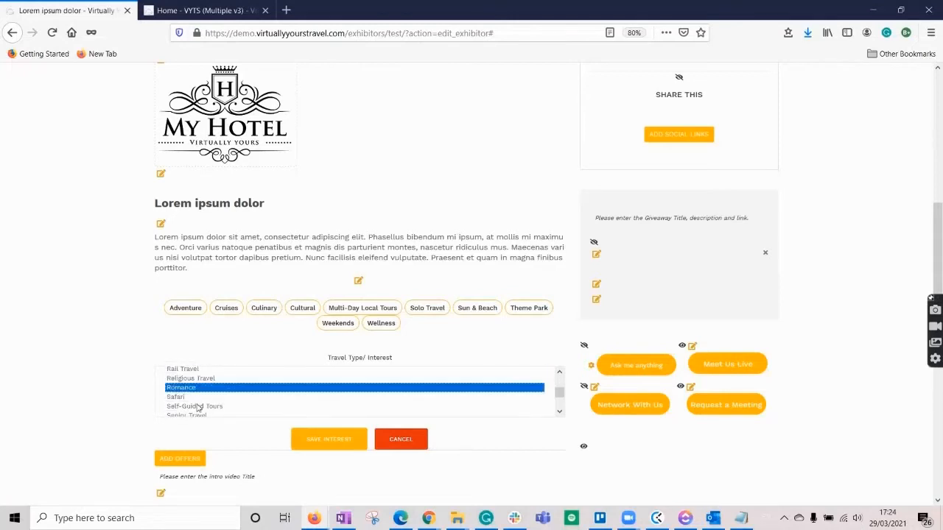
left_click(197, 407, "ctrl")
scroll(242, 393, "down", 2)
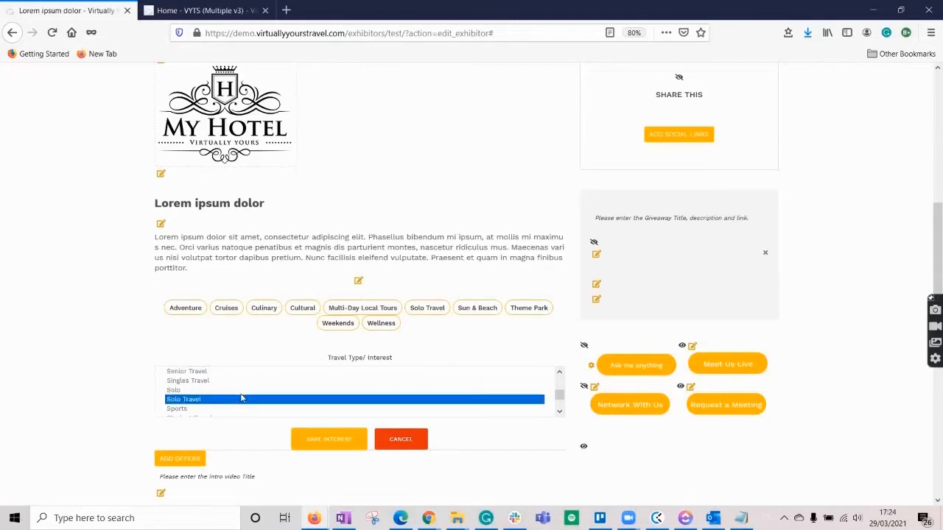
Select Weekend Breaks and deselect Weekends in the travel types and interests, and save the interests.
scroll(225, 397, "down", 3)
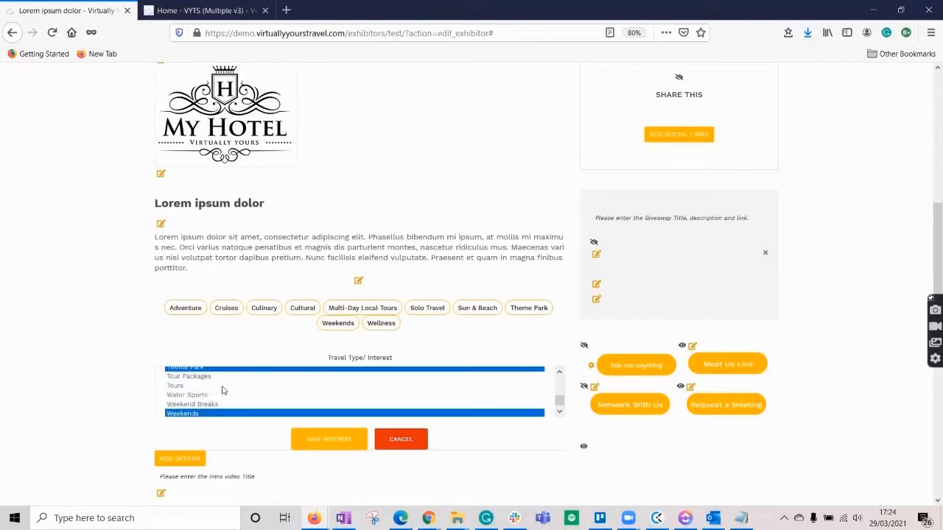
left_click(215, 404, "ctrl")
left_click(229, 406, "ctrl")
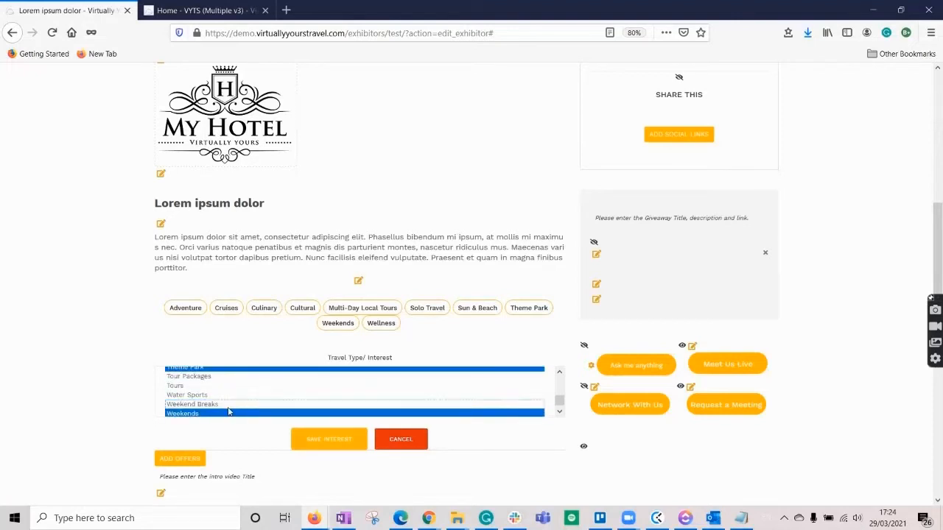
left_click(254, 405, "ctrl")
left_click(243, 413, "ctrl")
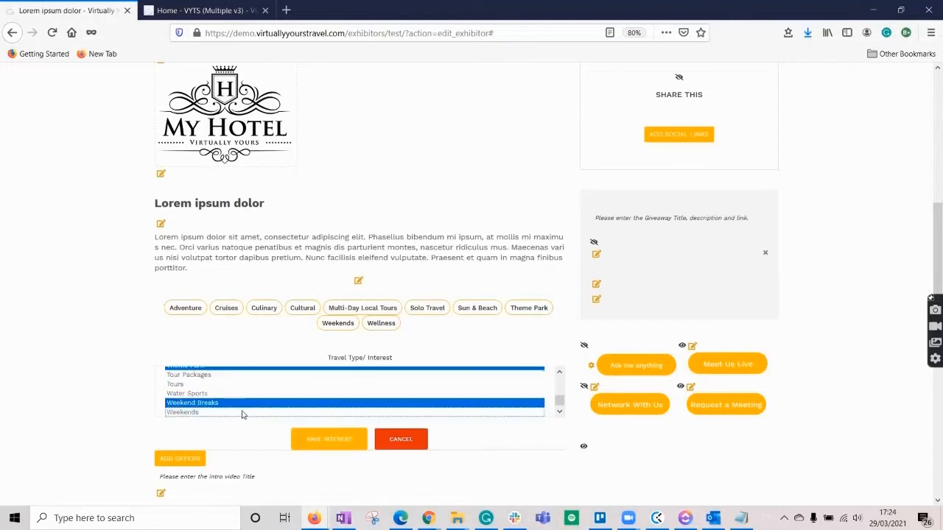
left_click(331, 448)
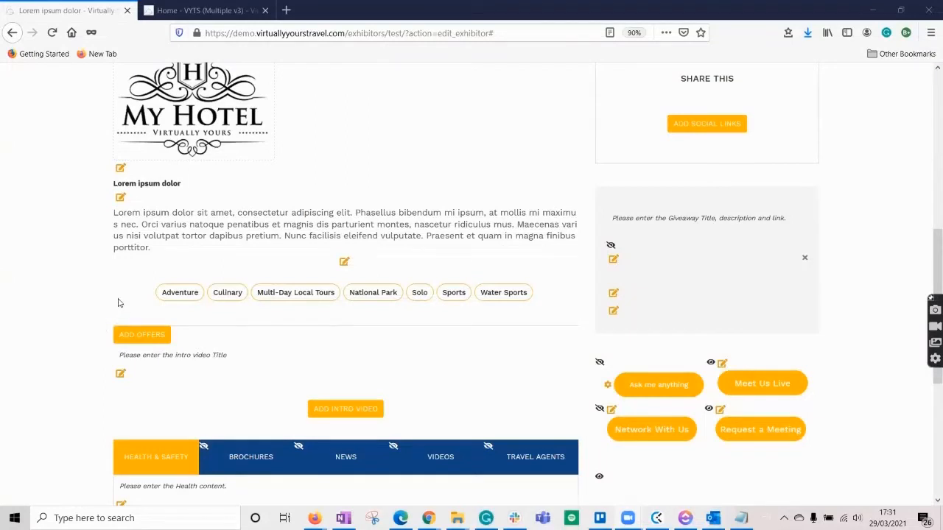
Start adding offers and load the 3d-rendering-luxury-hotel-reception-and-lounge-GPAYWU9 image as the first offer's media.
left_click(145, 336)
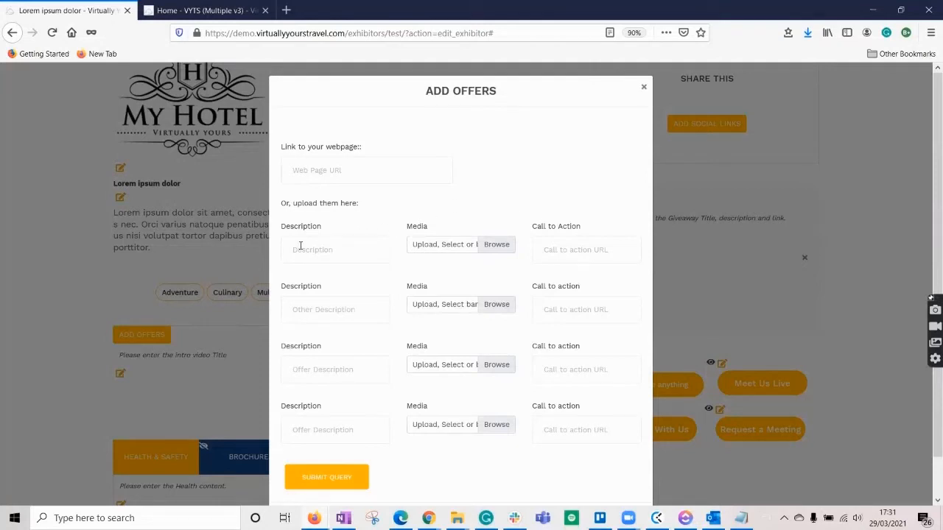
left_click(494, 245)
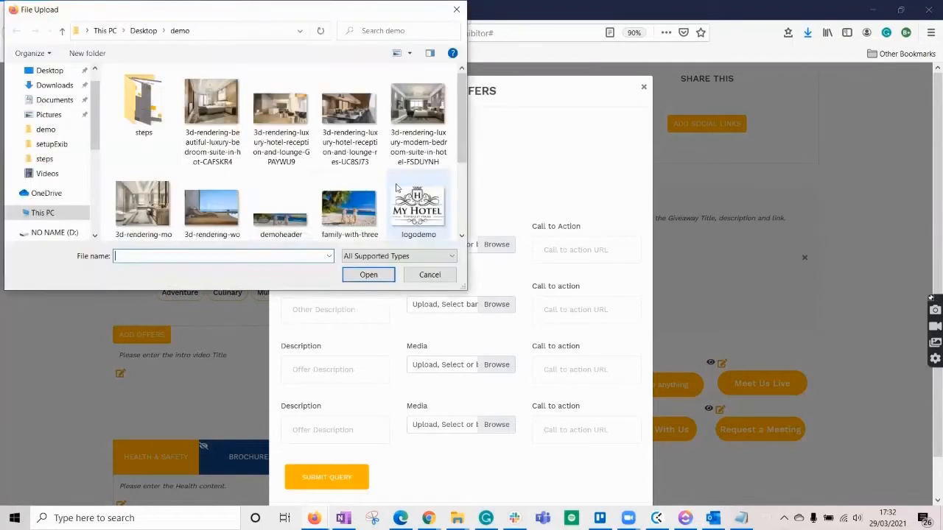
left_click(281, 114)
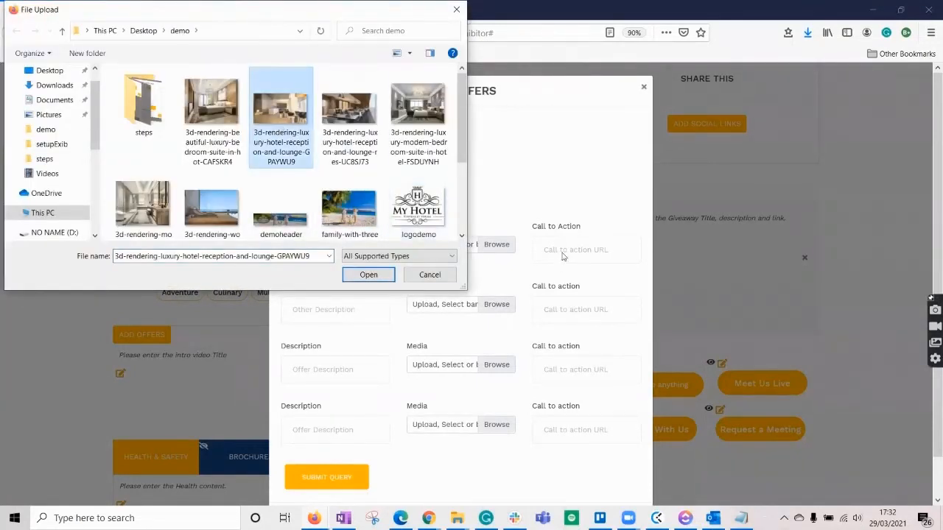
left_click(353, 277)
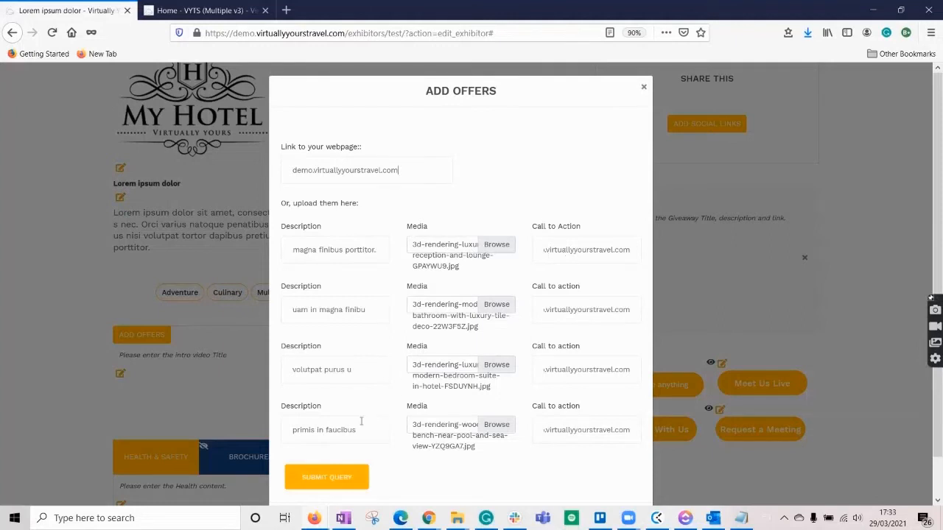
Submit the four offers with their descriptions, images and call-to-action links.
scroll(361, 421, "down", 1)
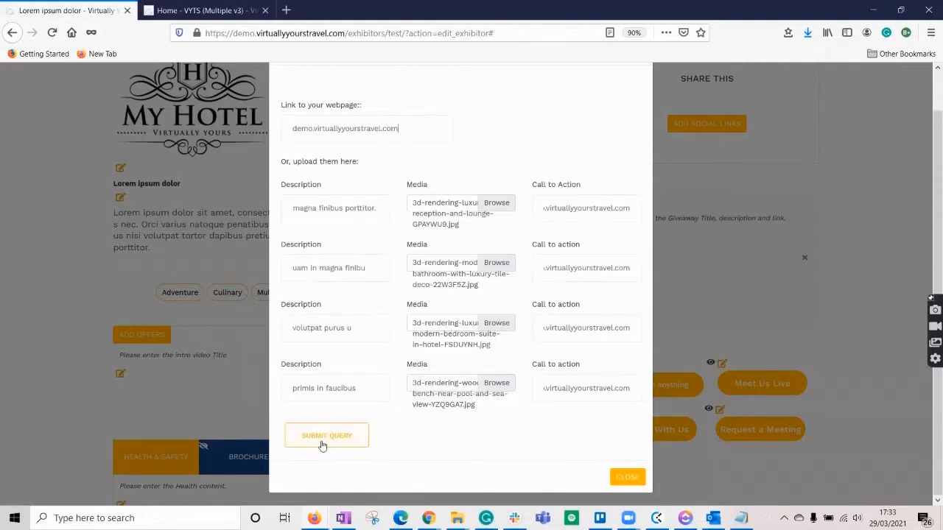
left_click(322, 440)
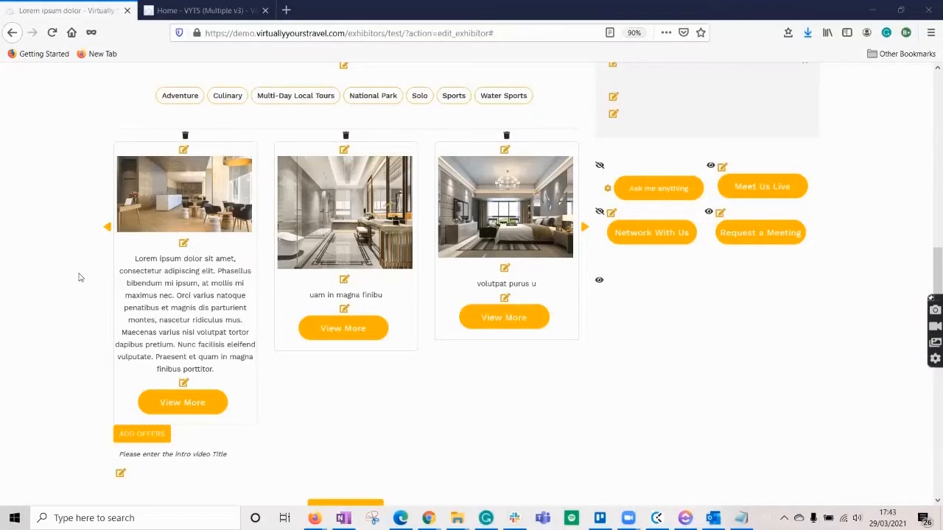
Split the first offer's description after "Lorem ipsum dolor sit amet,", format that opening line as Heading 3 and update the offer.
scroll(184, 384, "up", 1)
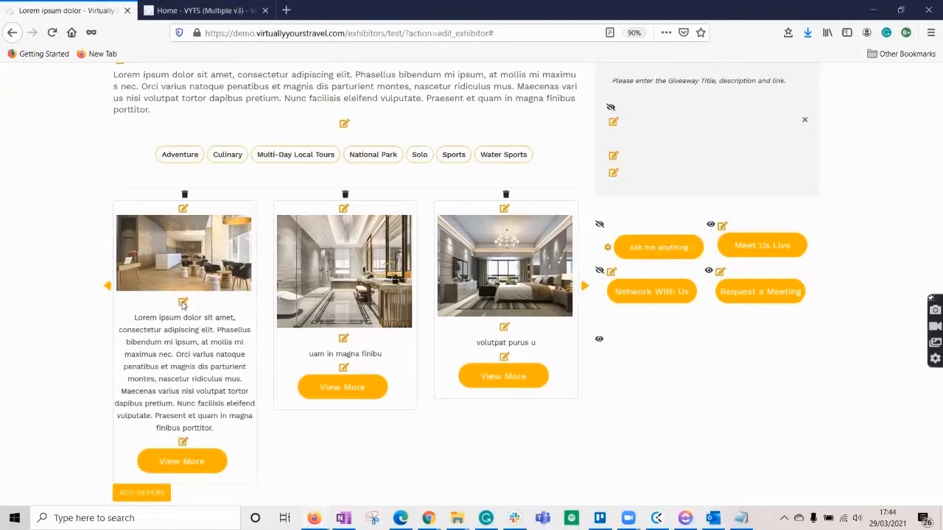
left_click(184, 302)
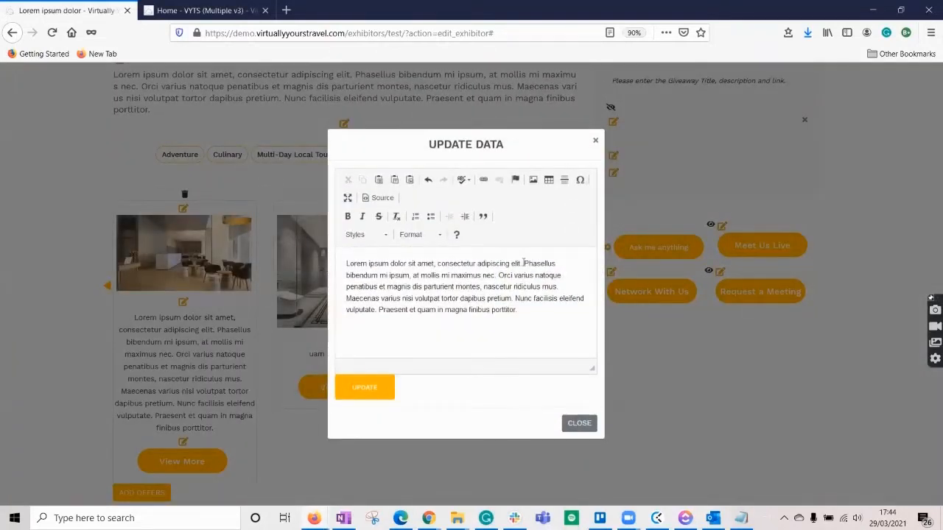
left_click(523, 263)
key("Return")
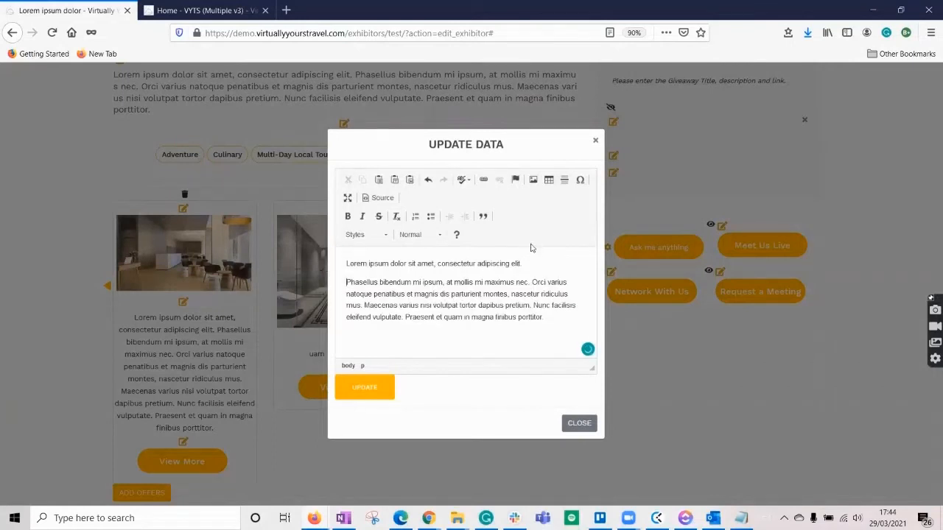
left_click_drag(524, 263, 439, 260)
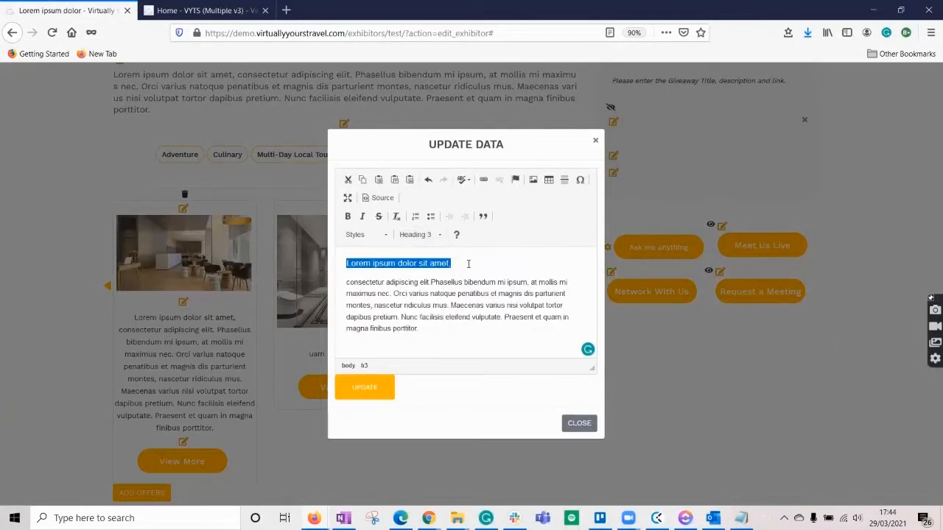
left_click(366, 395)
Format the intro video title "Lorem ipsum dolor sit amet," as Heading 3 and update it.
scroll(198, 294, "down", 1)
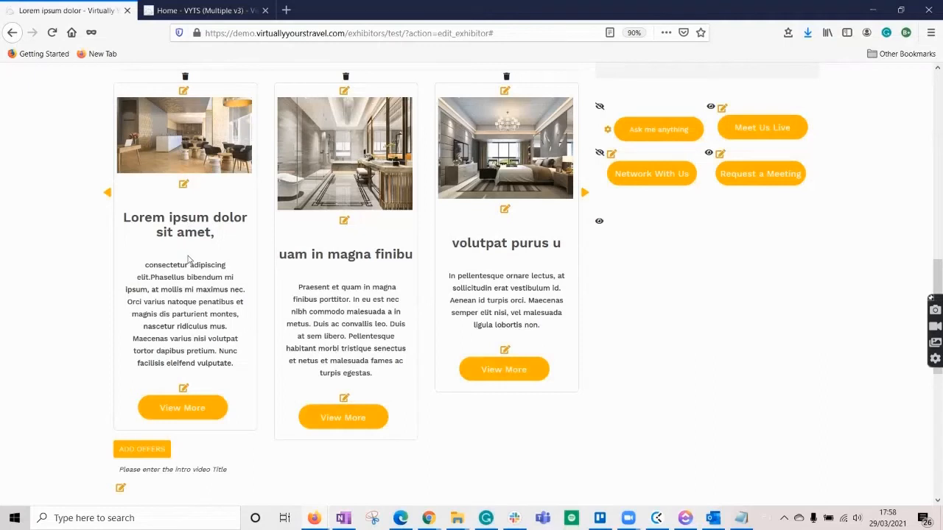
scroll(189, 259, "down", 3)
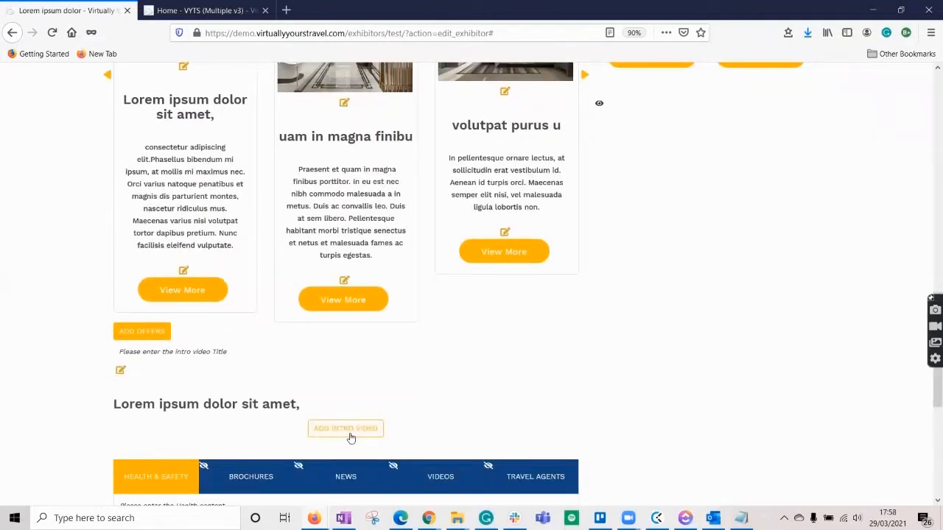
left_click(121, 371)
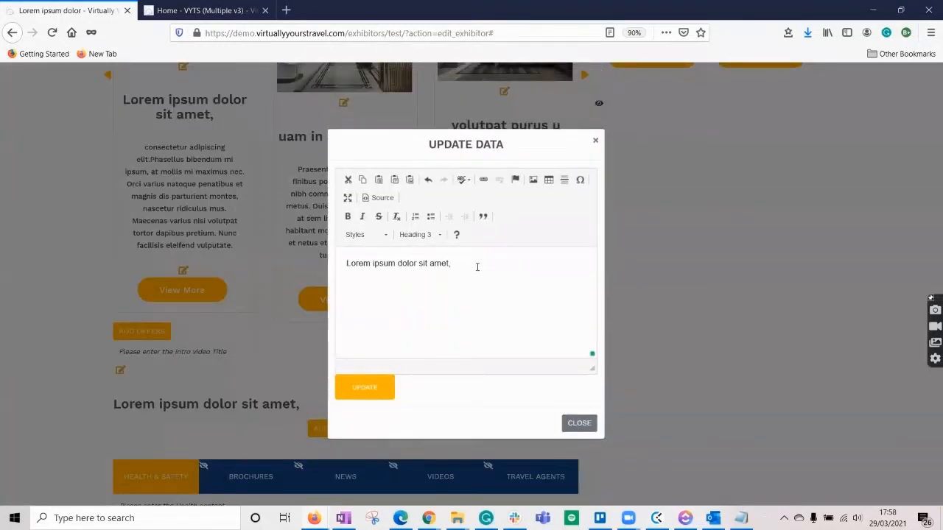
triple_click(433, 262)
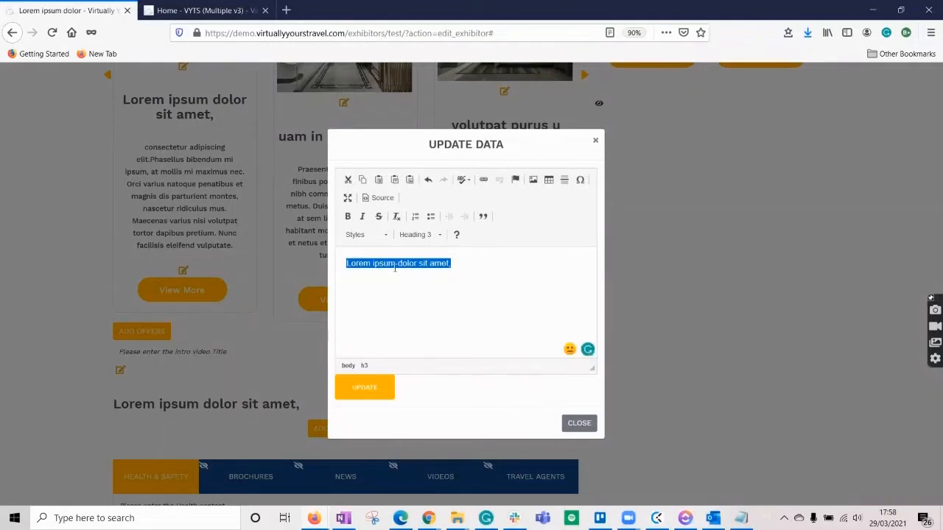
left_click(417, 235)
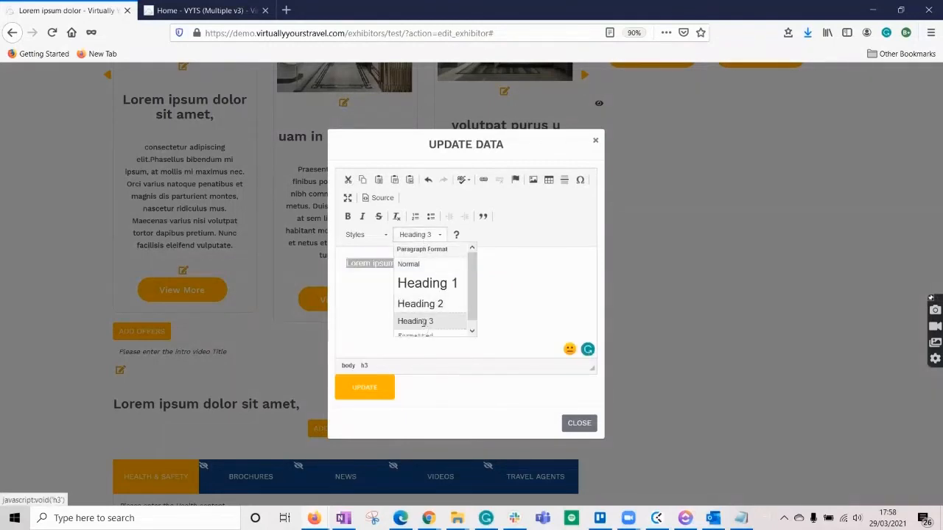
left_click(423, 324)
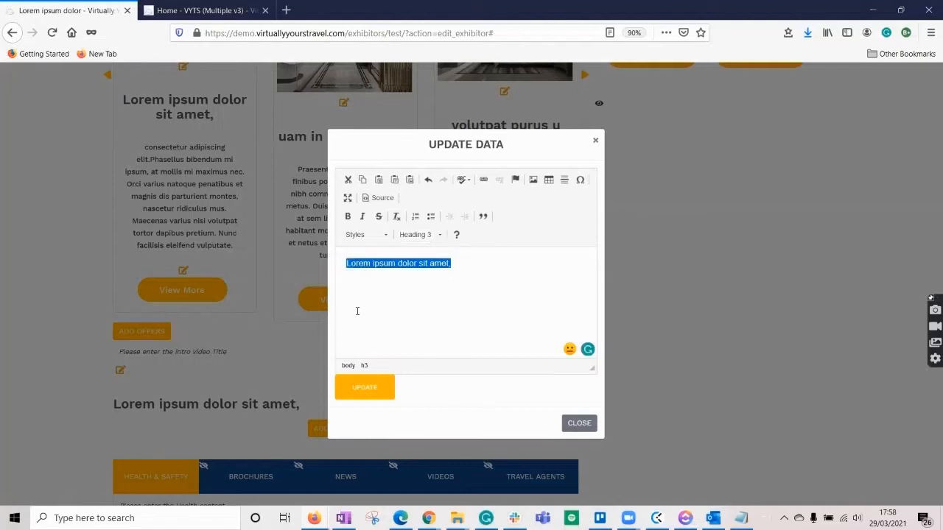
left_click(360, 393)
Add Florida Keys Overview.mp4 from the Downloads folder as the intro video and submit it.
scroll(150, 315, "down", 1)
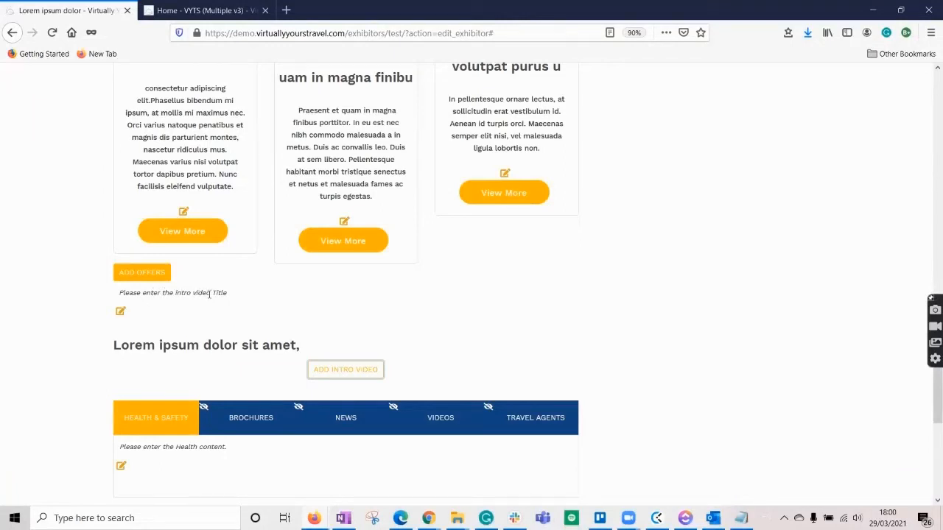
left_click(351, 376)
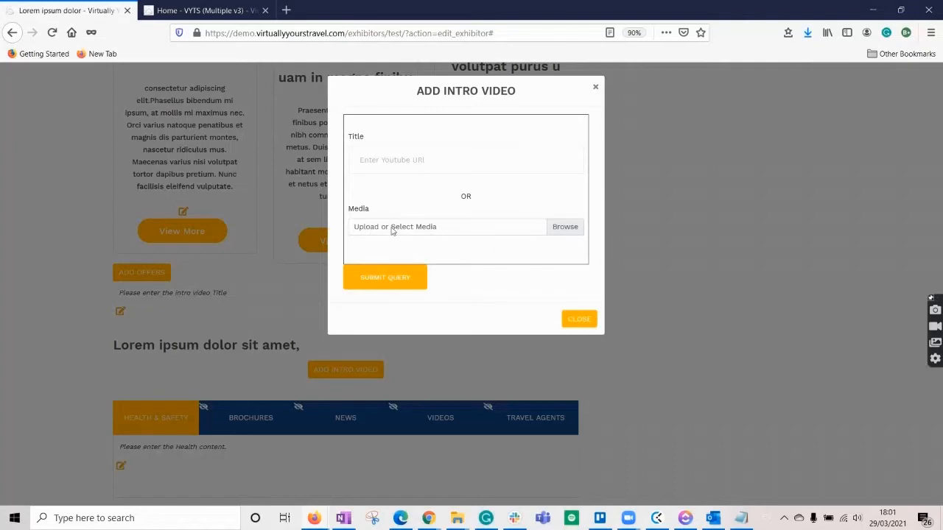
left_click(564, 227)
scroll(219, 199, "down", 5)
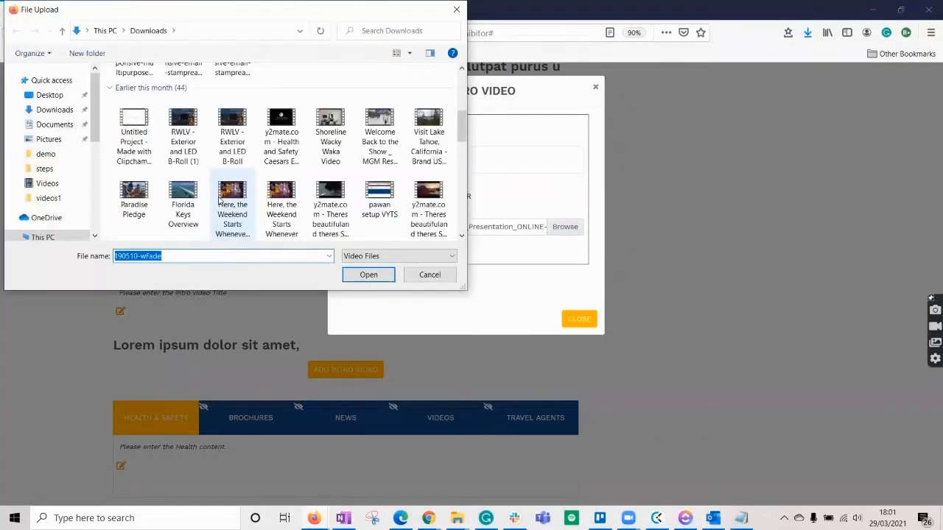
left_click(189, 206)
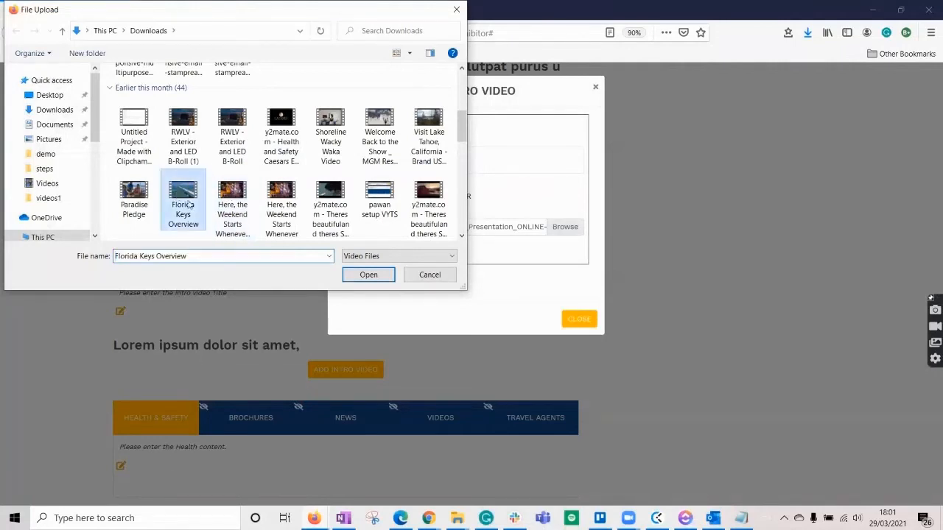
left_click(379, 275)
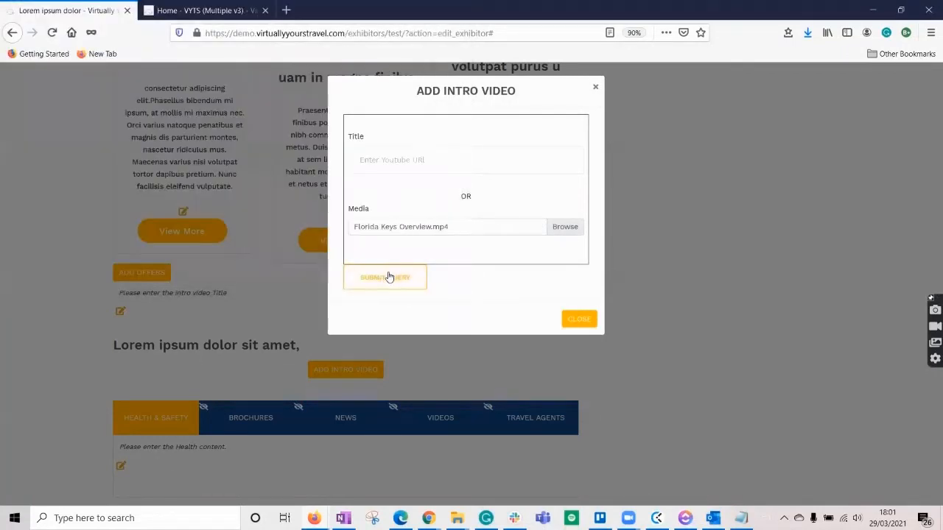
left_click(385, 278)
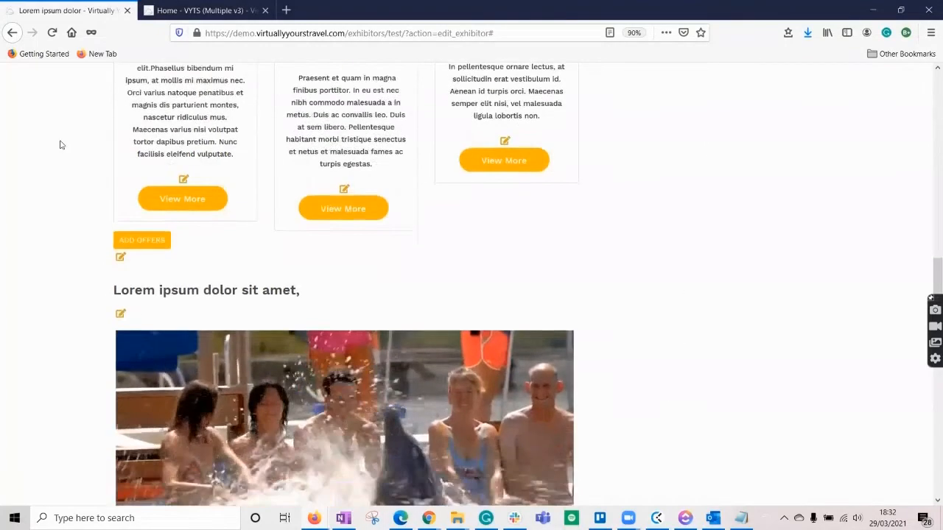
Open the Health & Safety content for editing and check the formatting options for its heading "Lorem ipsum dolor sit amet,".
scroll(62, 145, "down", 5)
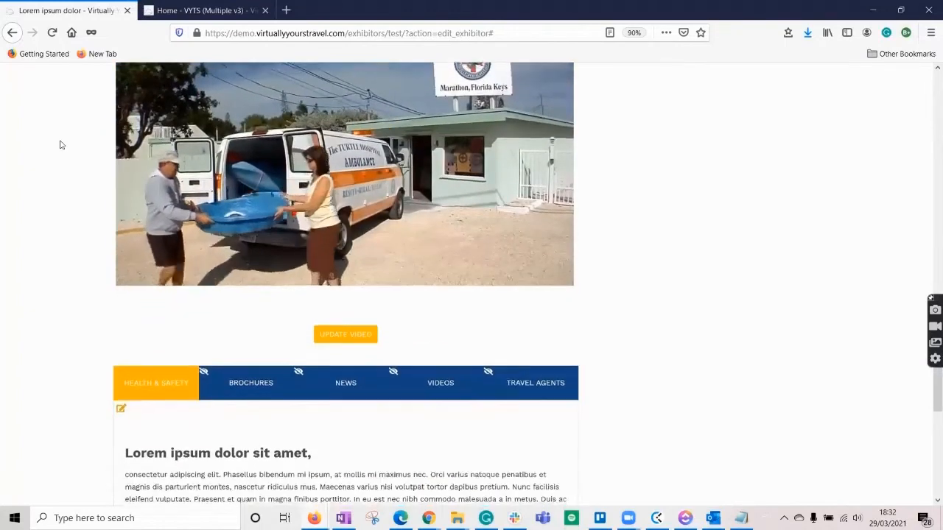
scroll(62, 145, "down", 4)
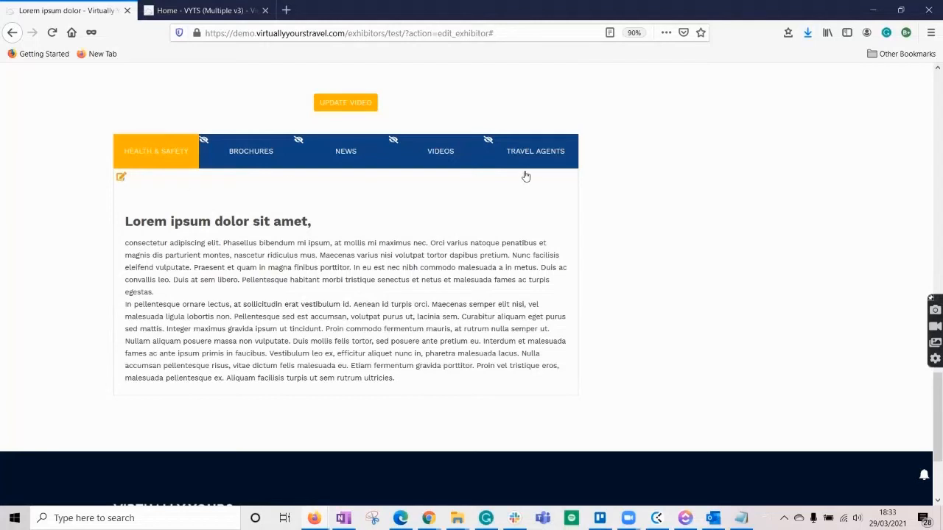
left_click(121, 184)
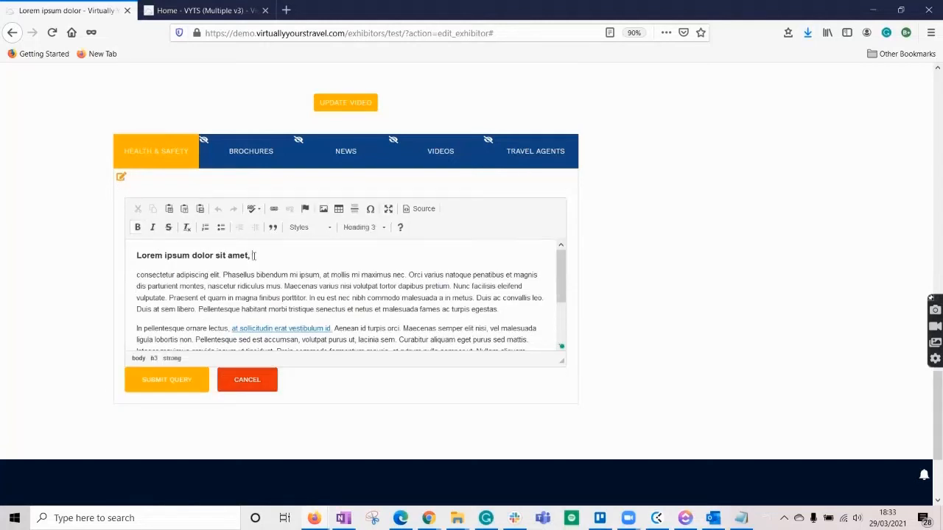
left_click_drag(253, 256, 133, 257)
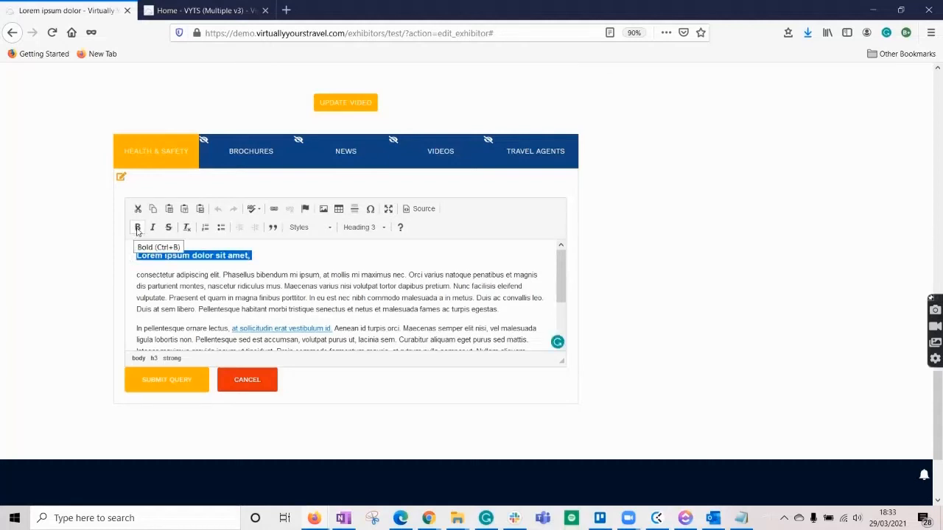
left_click(361, 228)
left_click(248, 298)
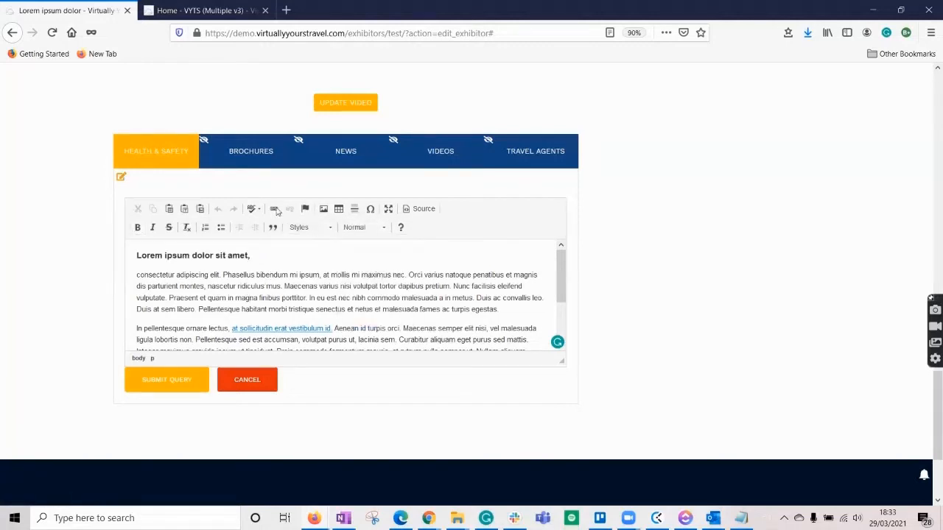
View the link options for the Health & Safety text without adding a link, and submit the content.
left_click(274, 209)
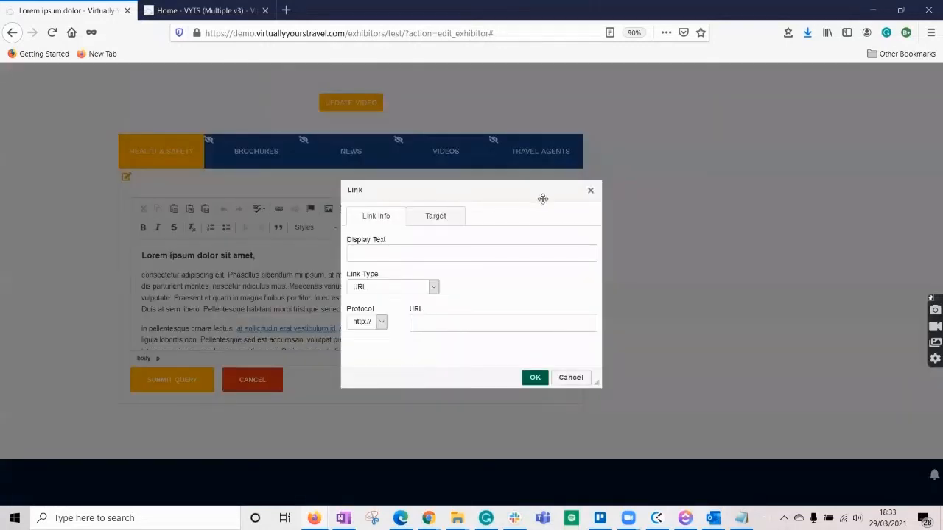
left_click(590, 191)
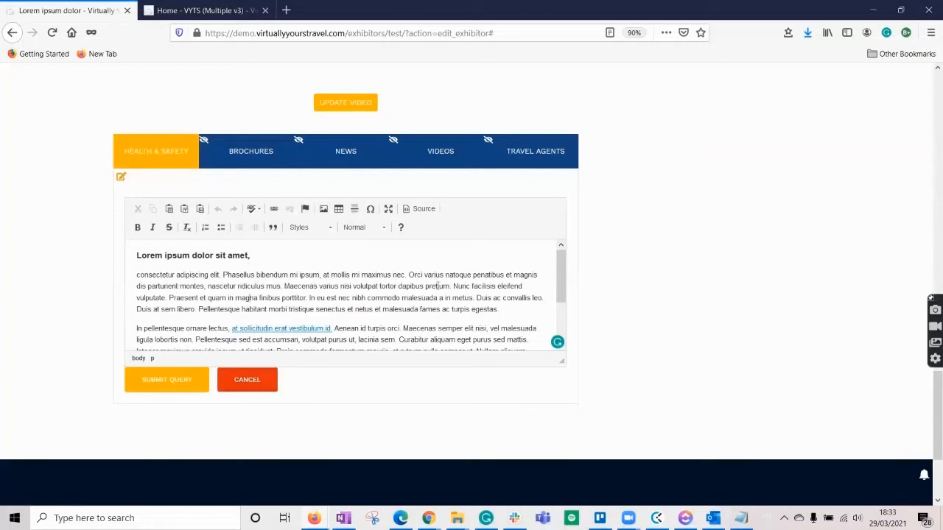
left_click(155, 383)
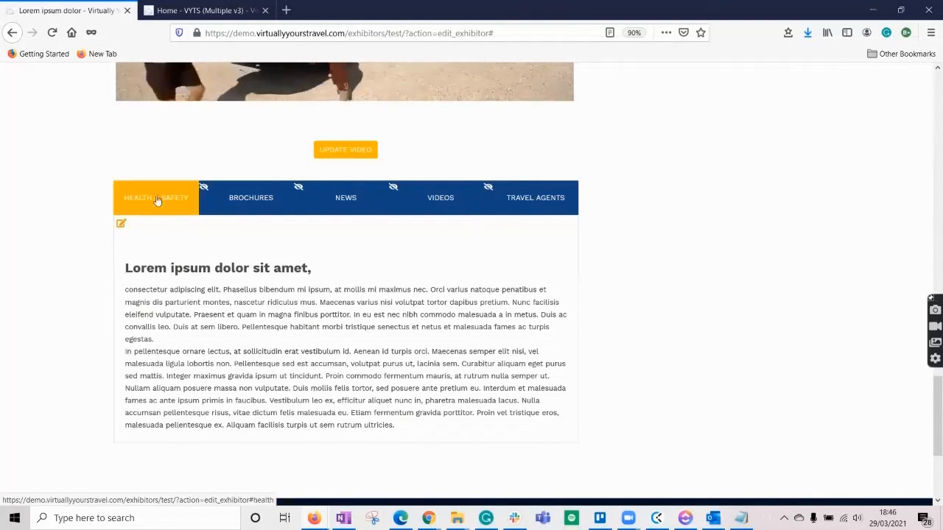
Start adding brochures and load the 21-0005 Travel Professionals Guide 2021-2022 (Feb 2021) PDF as the first brochure's media.
left_click(537, 210)
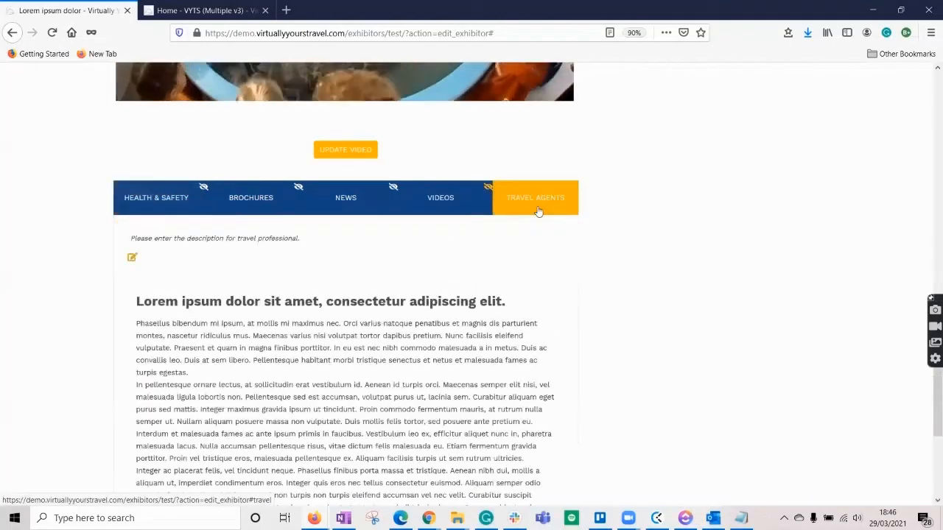
left_click(244, 204)
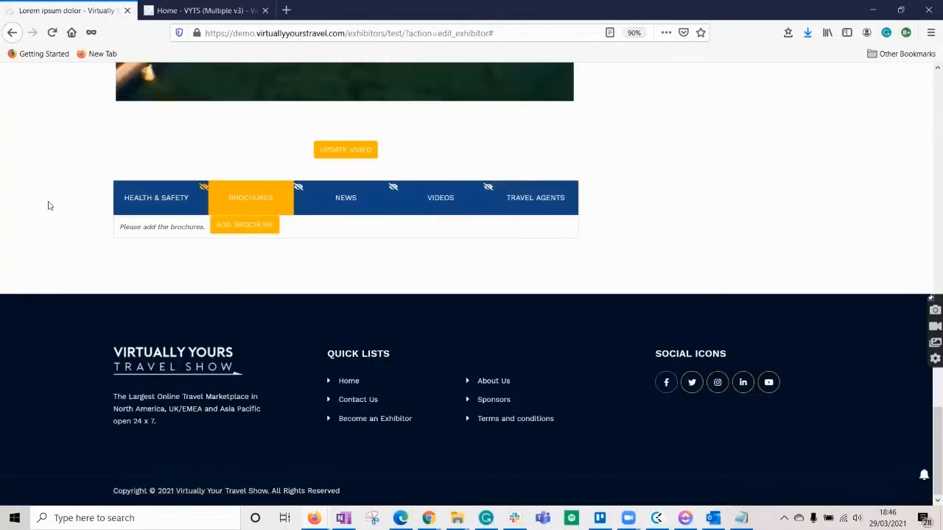
left_click(251, 228)
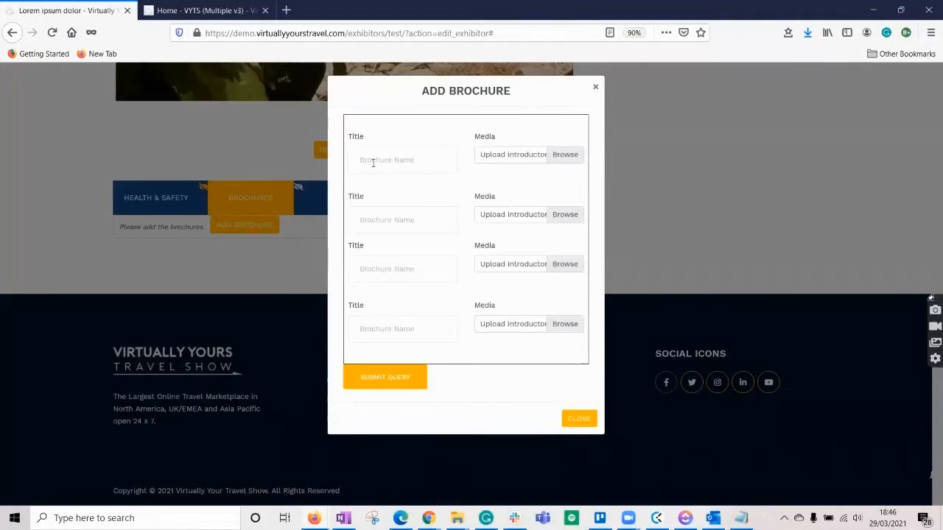
left_click(572, 155)
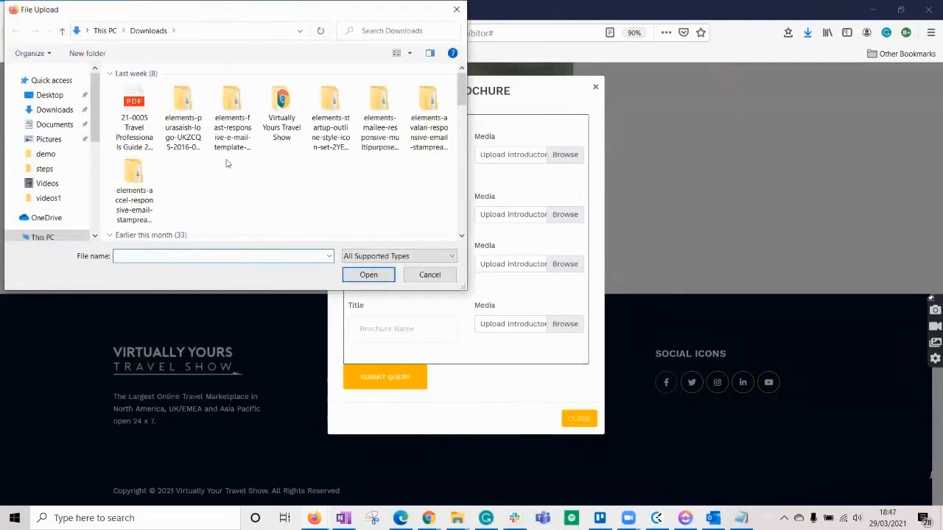
left_click(140, 107)
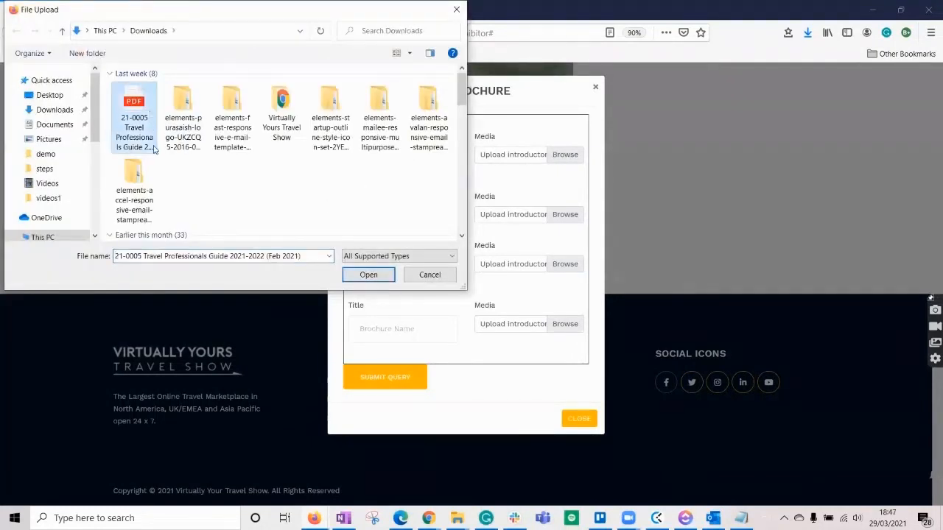
left_click(368, 274)
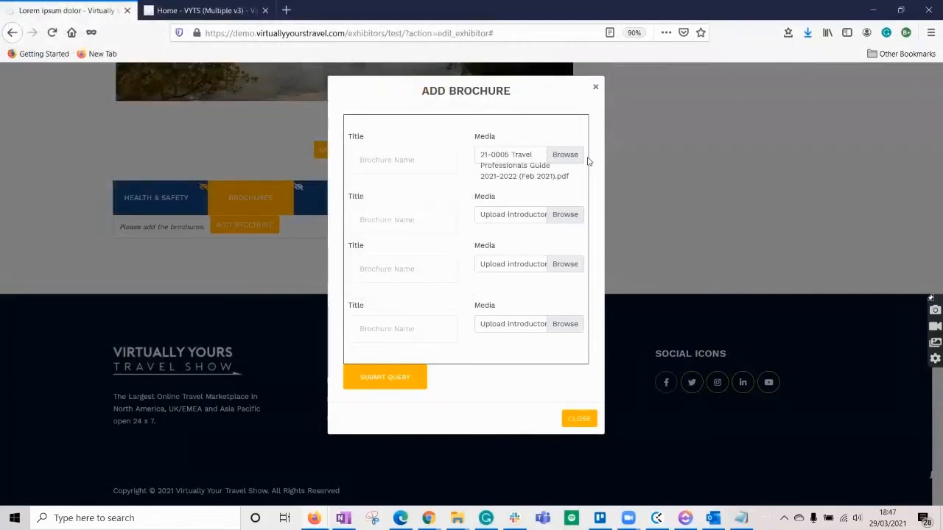
Title the first brochure "Proin volutpat non mauris vel tempus.", add a second brochure with the same title and PDF, and submit both.
left_click(385, 167)
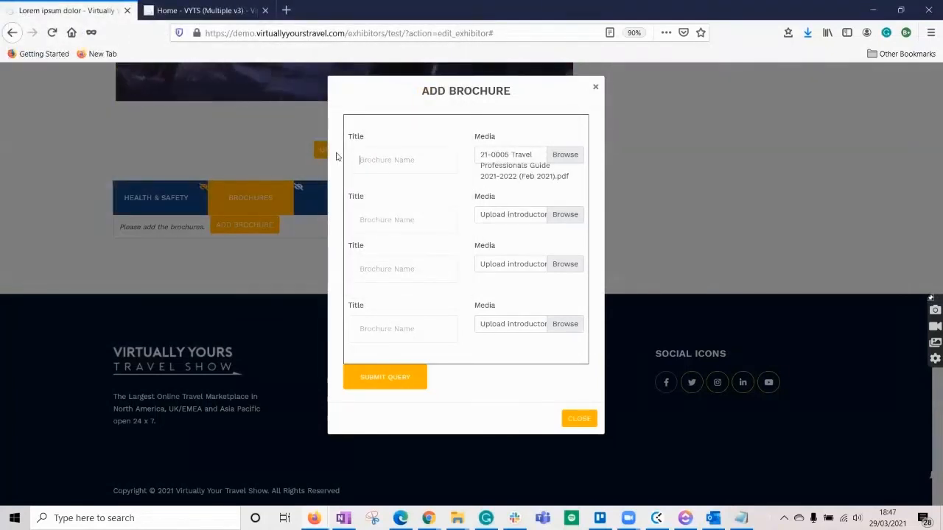
key("ctrl+v")
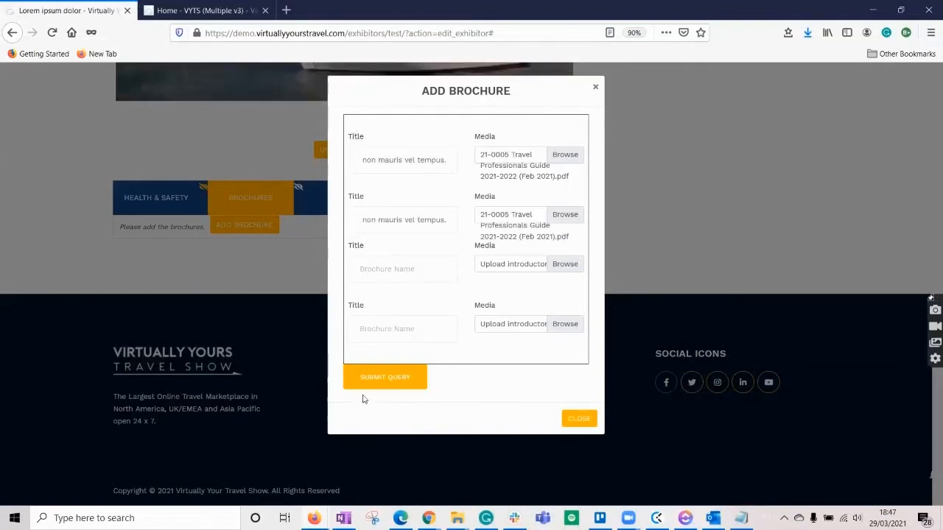
left_click(384, 378)
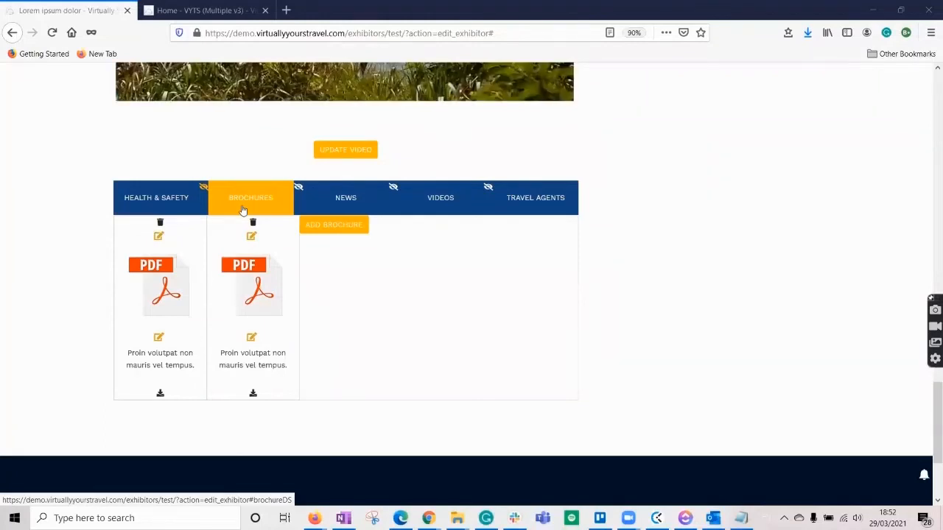
Add and submit three news items with images, titled "Ut convallis risus eu", "et condimentum purus" and "scelerisque quis er".
left_click(346, 201)
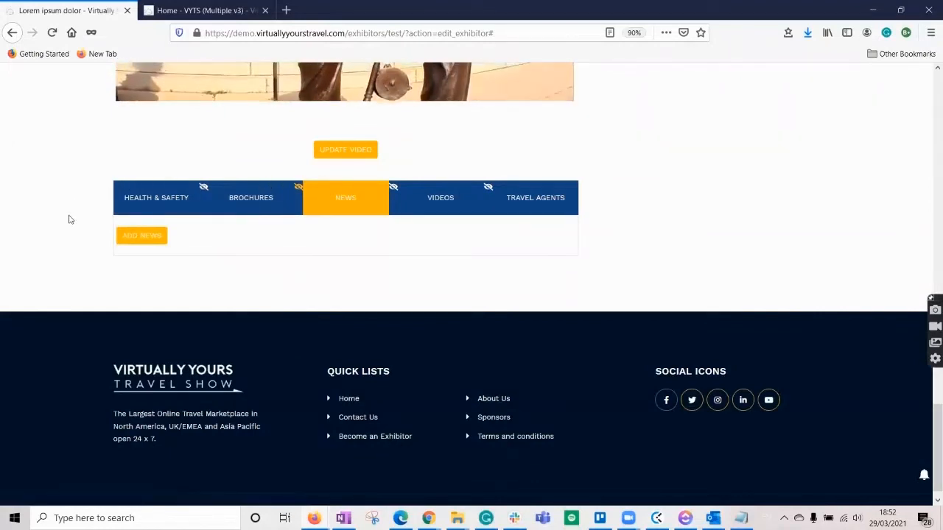
left_click(138, 237)
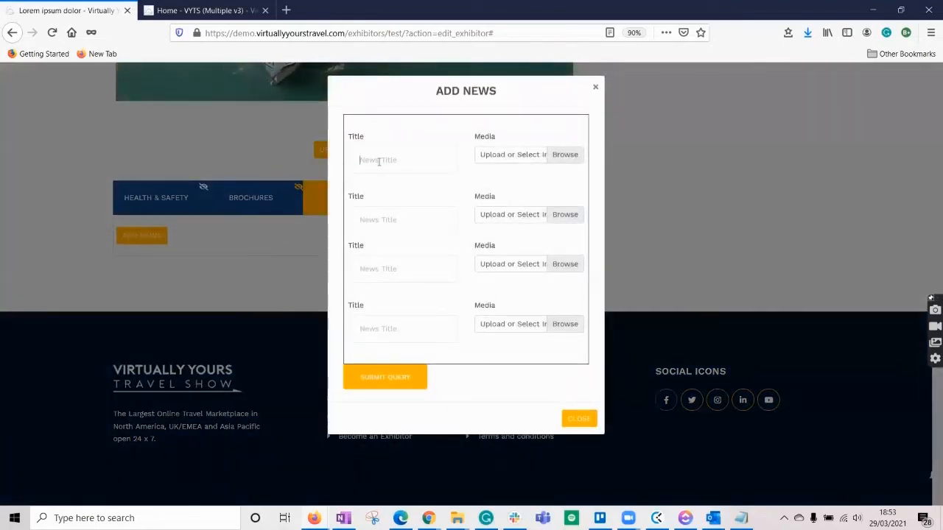
left_click(565, 155)
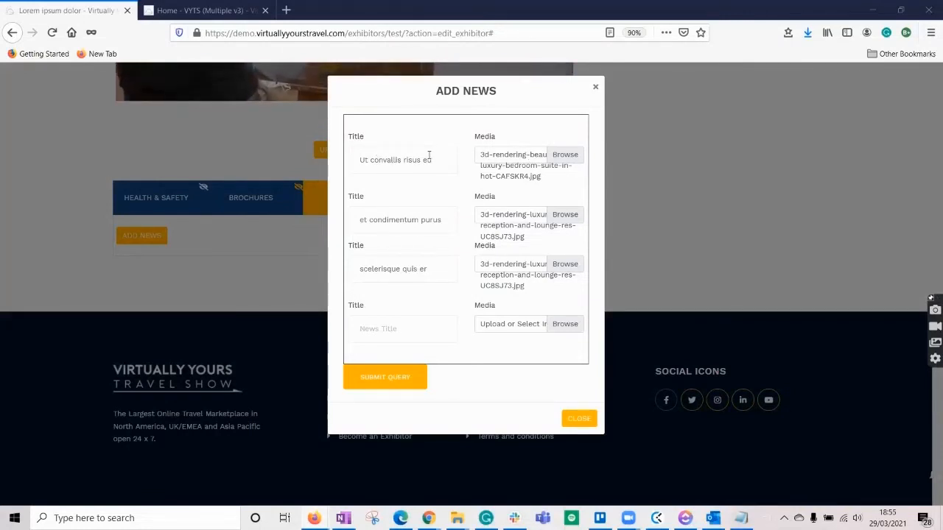
left_click(384, 377)
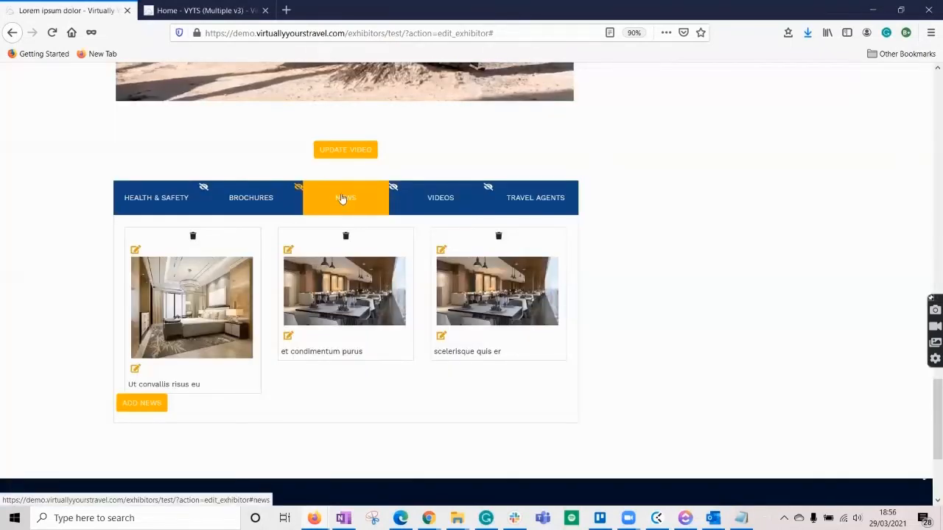
Open the first news item's title for editing and format "Ut convallis risus eu" as Heading 3.
left_click(135, 369)
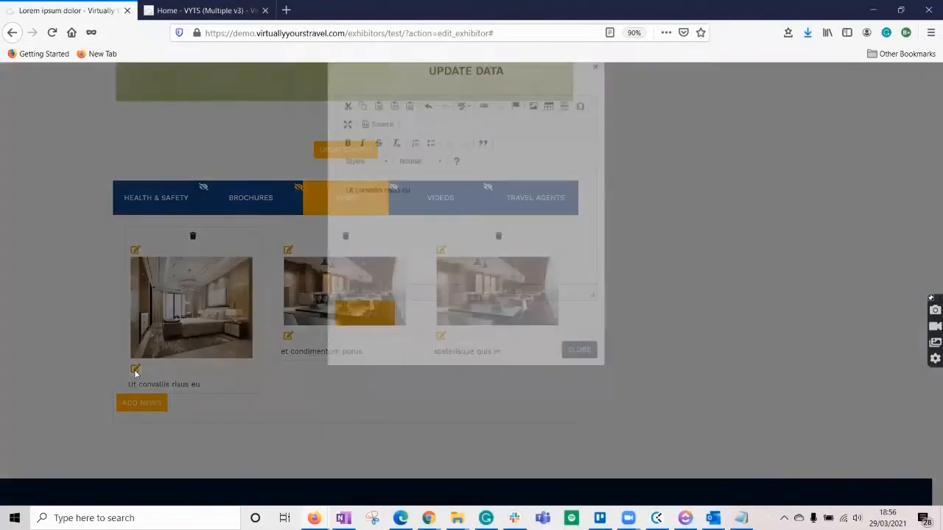
left_click(441, 263)
key("ctrl+a")
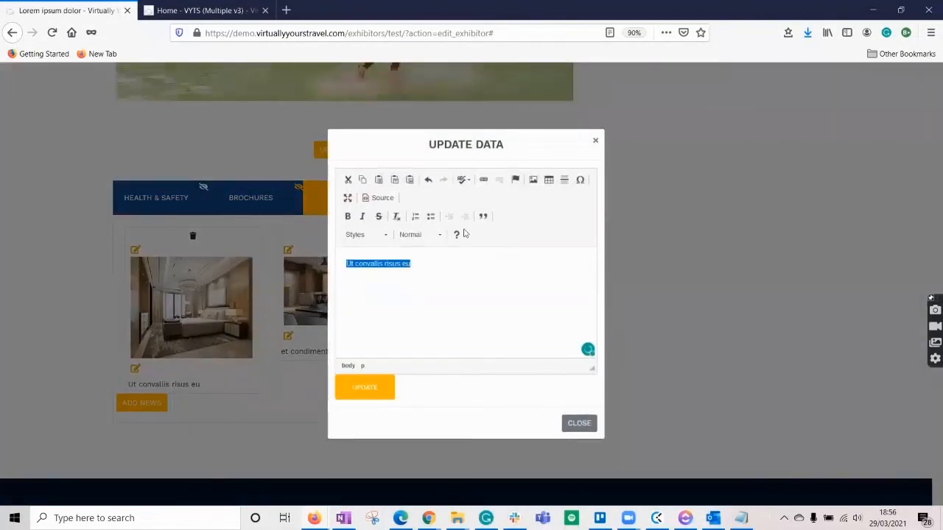
left_click(426, 235)
left_click(425, 322)
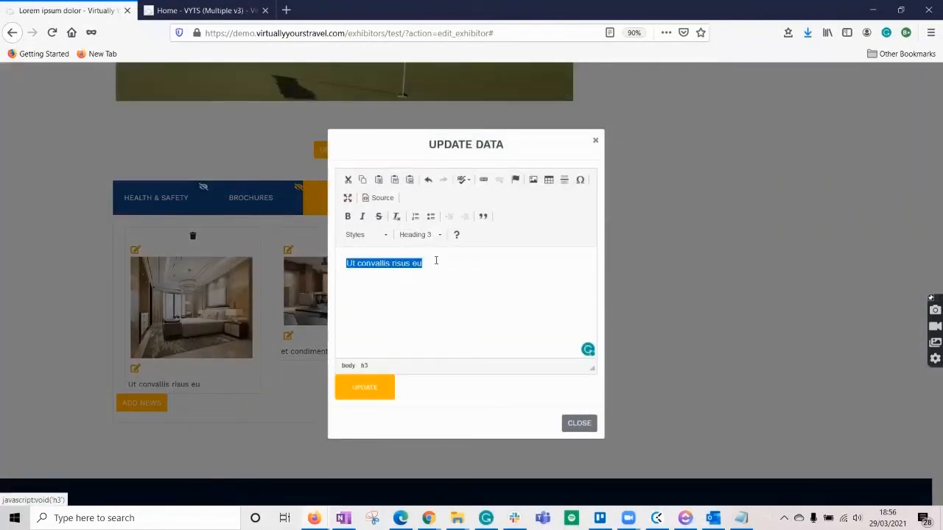
Add "Vivamus sit amet ligula ut sem mattis pellentesque vitae eu ante." below the first news heading and update the item.
left_click(430, 265)
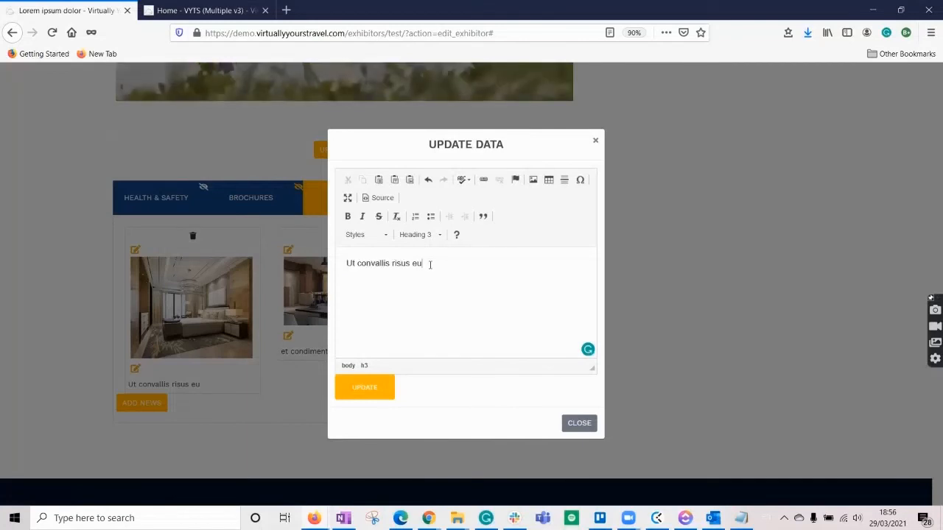
key("Return")
type("Vivamus sit amet ligula ut sem mattis pellentesque vitae eu ante.")
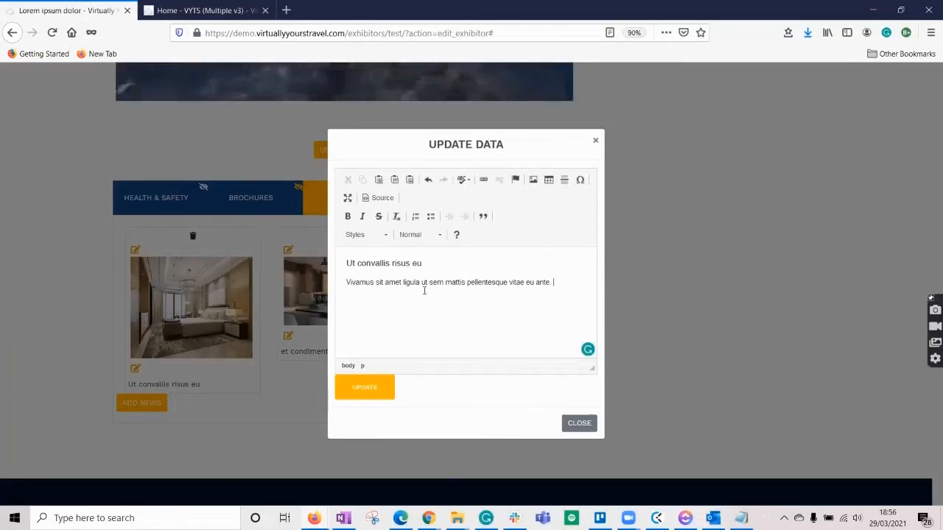
left_click(362, 397)
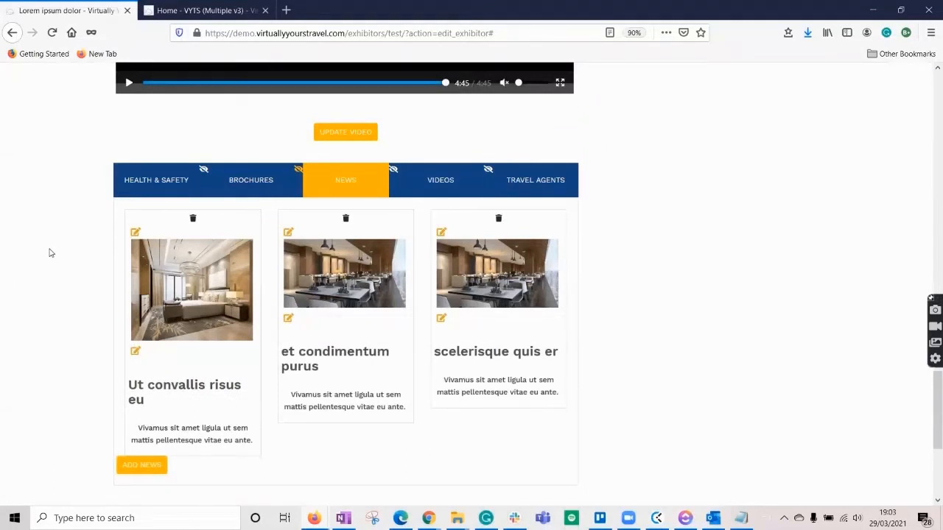
Add and submit three videos titled "Vivamus sit amet ligula", all with the YouTube link ending in /watch?v=ngvRhVSWrQo.
left_click(439, 184)
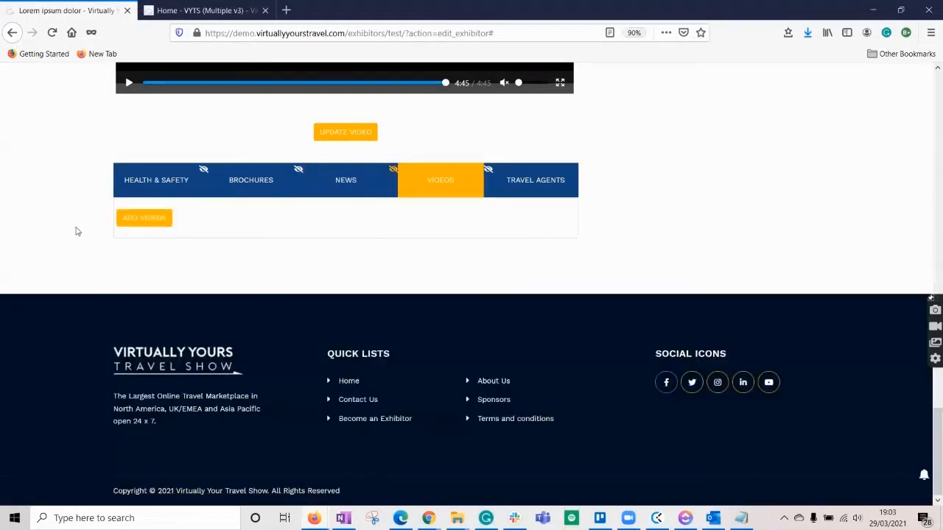
left_click(137, 219)
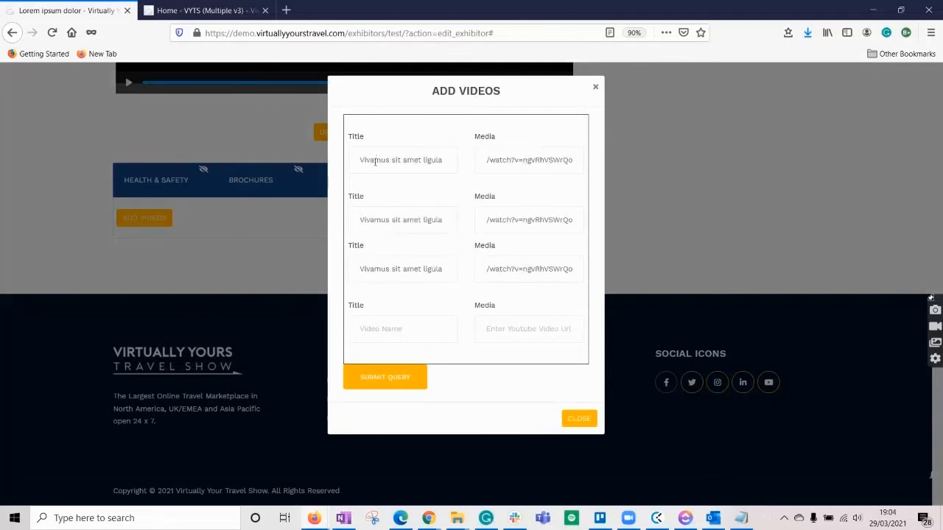
left_click(378, 381)
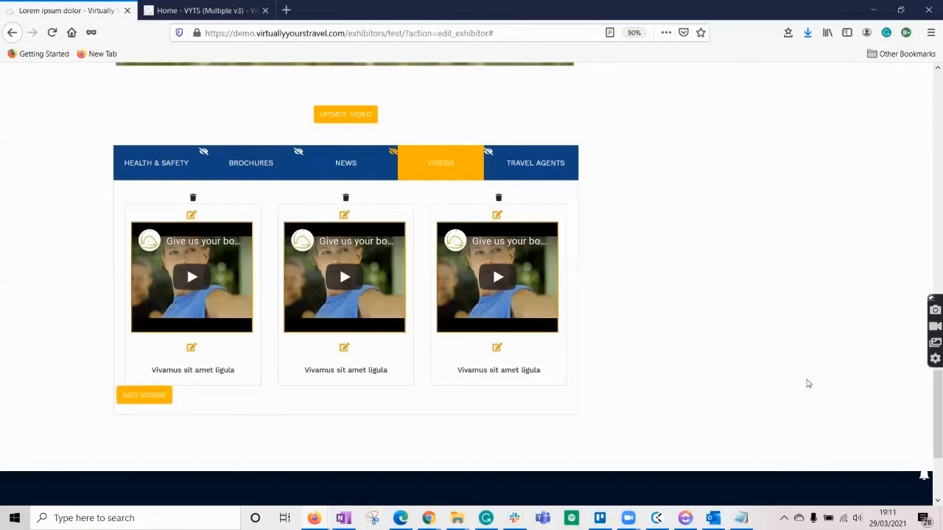
Add the Facebook, LinkedIn, Twitter and Instagram profile links, enter "Facebook, Instagram" as the social stream, and submit.
scroll(808, 382, "up", 5)
scroll(807, 379, "up", 10)
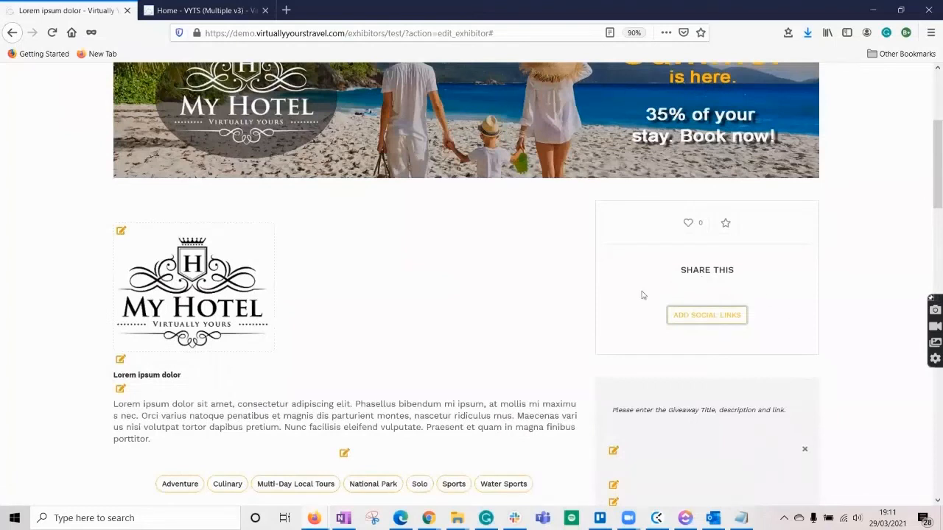
left_click(706, 322)
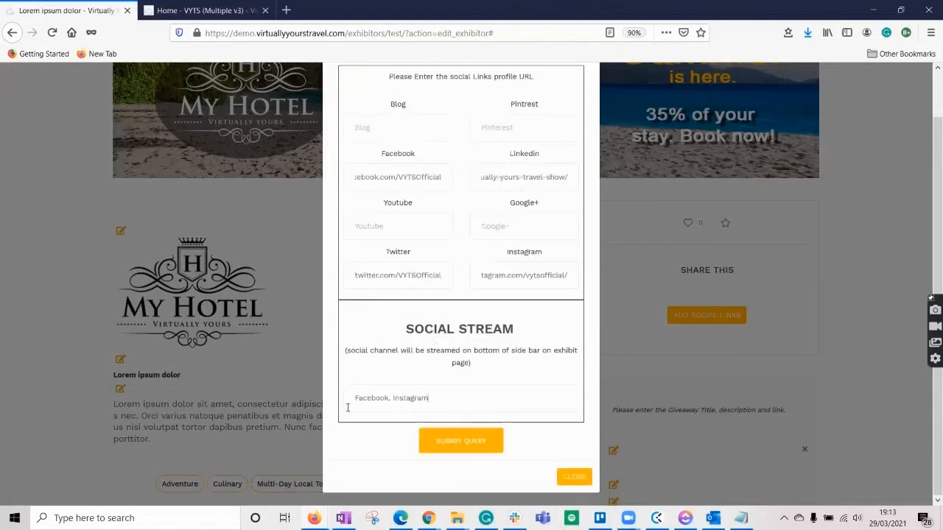
left_click(470, 442)
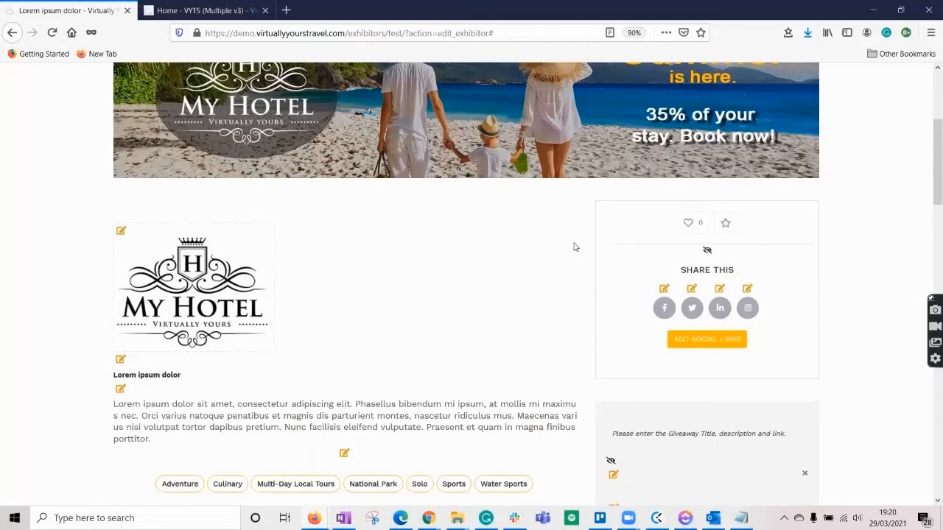
Set the giveaway title to "Integer ac placerat felis, vel tincidunt neque." and update it.
scroll(575, 247, "down", 6)
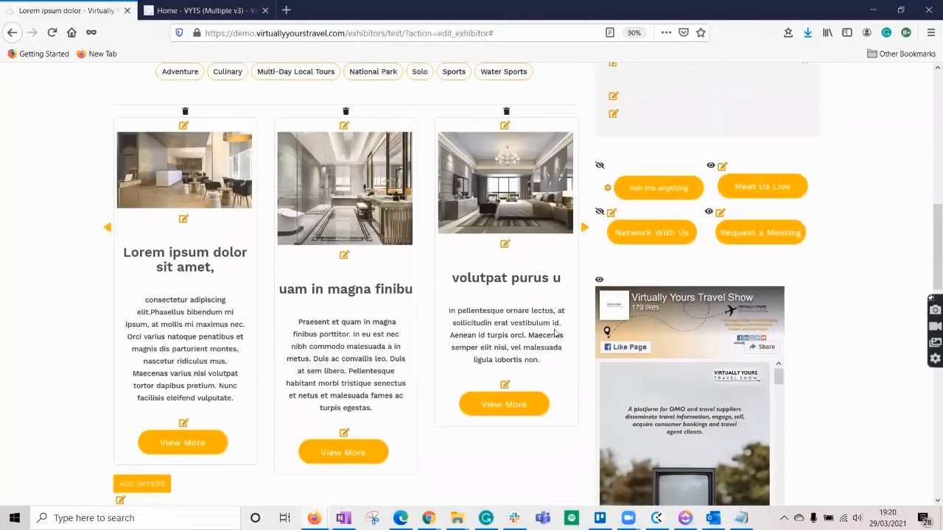
scroll(797, 274, "down", 3)
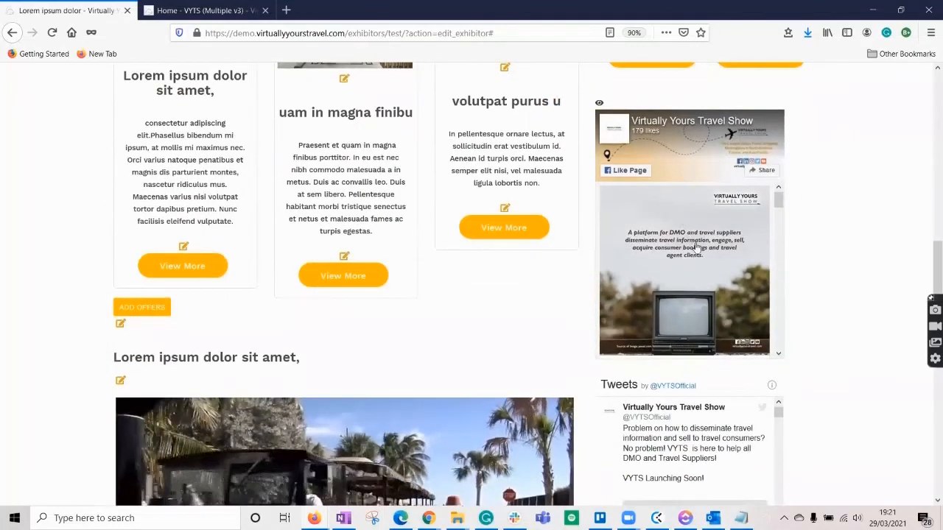
scroll(695, 249, "down", 2)
scroll(827, 343, "down", 2)
scroll(827, 343, "up", 5)
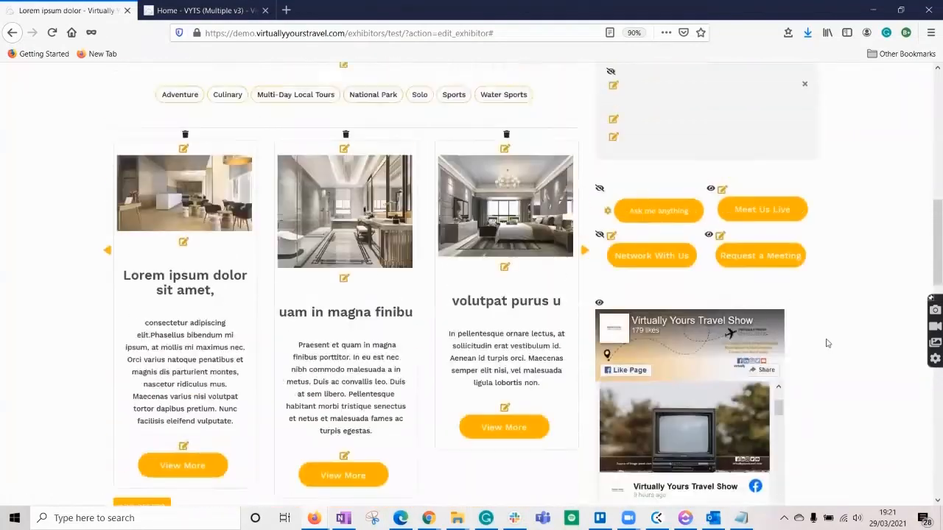
scroll(840, 309, "up", 3)
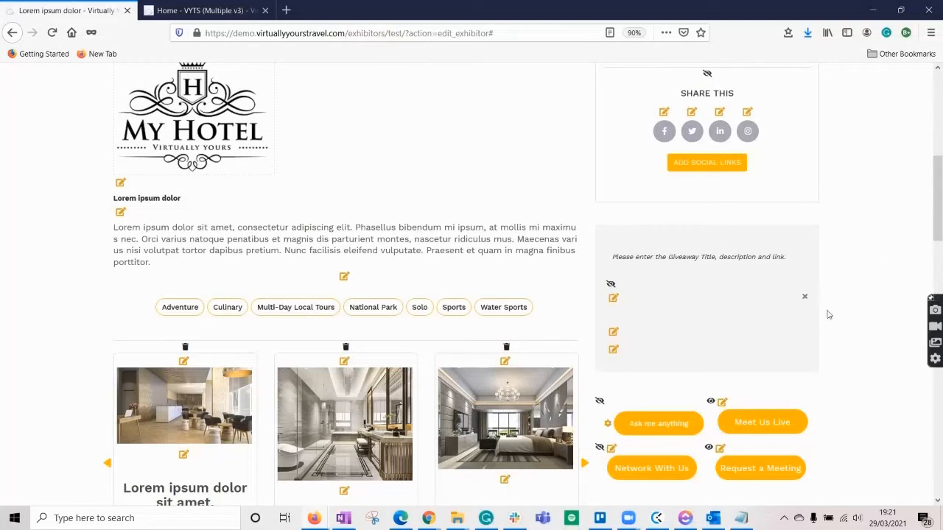
left_click(613, 300)
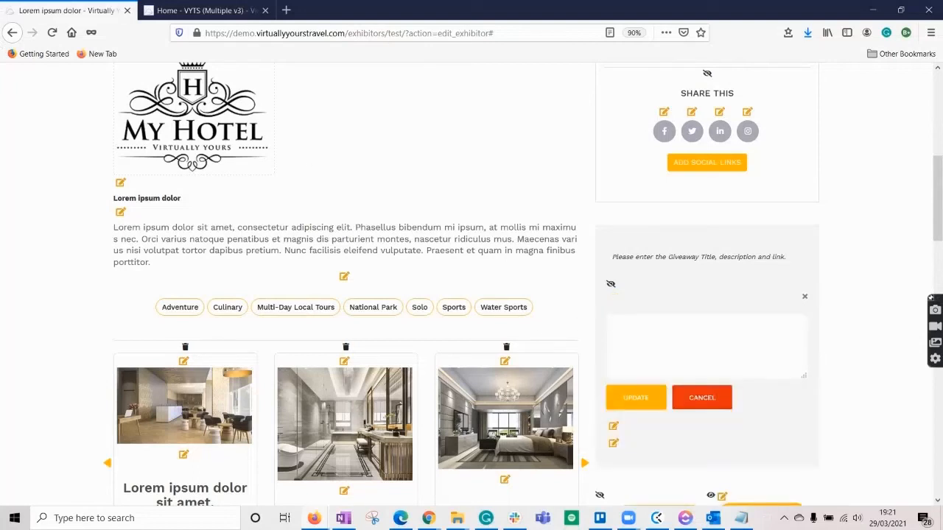
type("Integer ac placerat felis, vel tincidunt neque.")
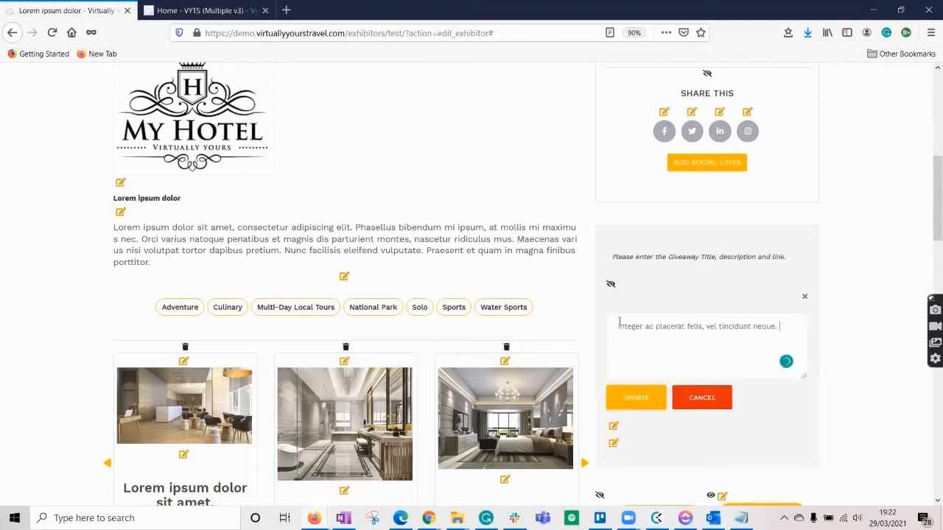
left_click(636, 405)
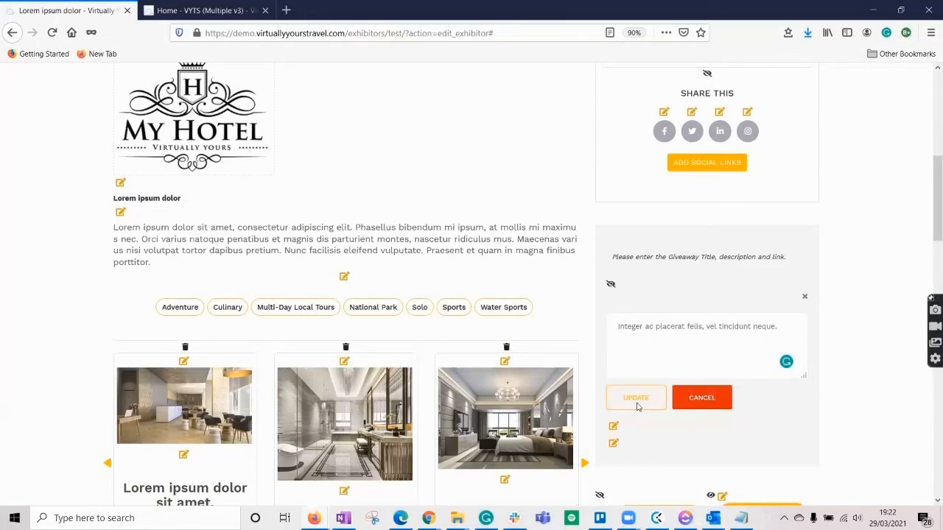
left_click(637, 407)
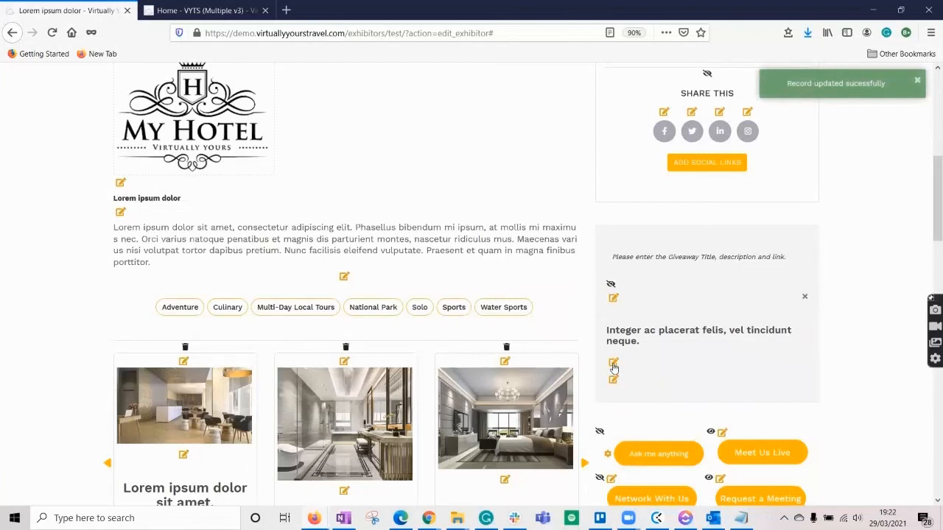
Paste the paragraph beginning "Vivamus sit amet ligula ut sem mattis" as the giveaway description and update it.
left_click(613, 364)
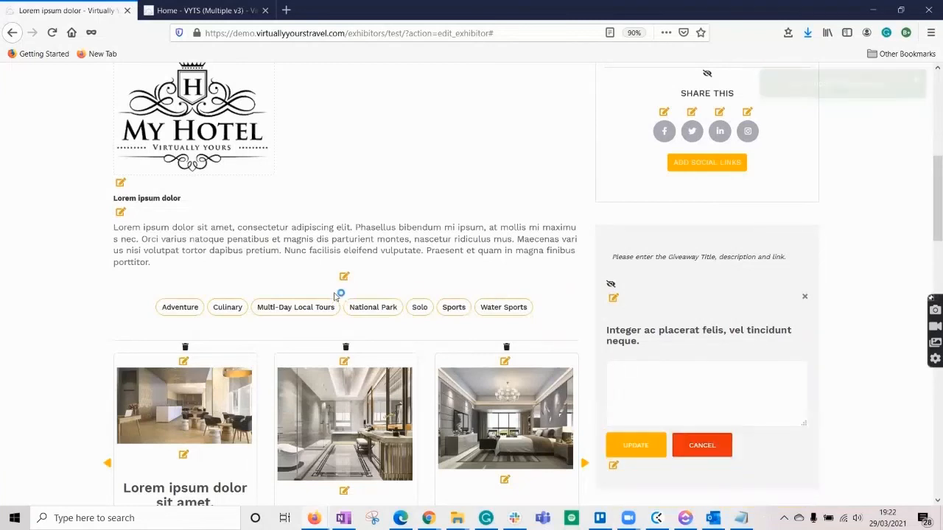
left_click(626, 378)
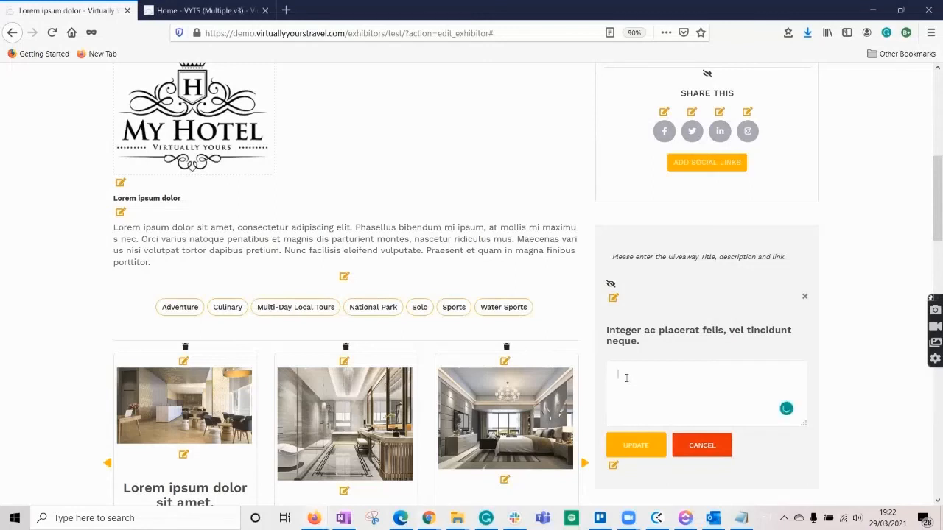
key("ctrl+v")
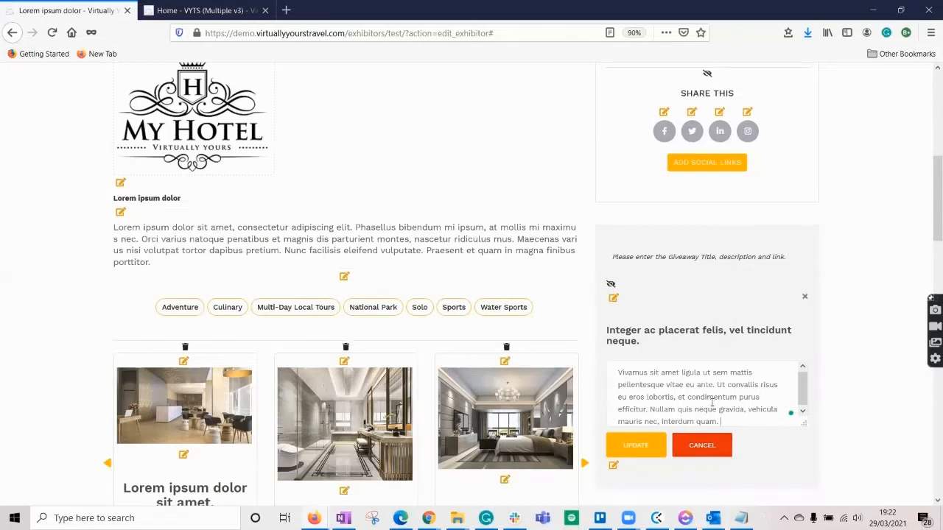
left_click(635, 447)
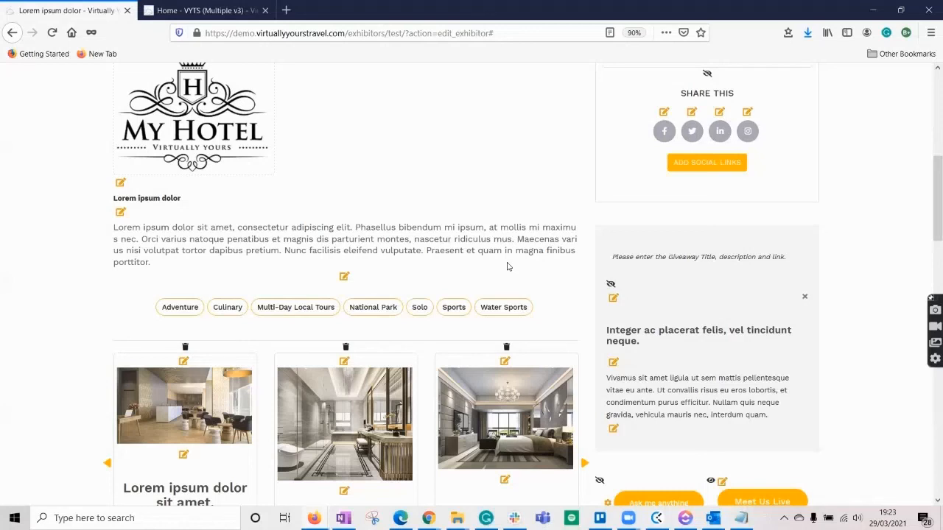
Set the giveaway page link to demo.virtuallyyourstravel.com/ and update the link.
left_click(612, 430)
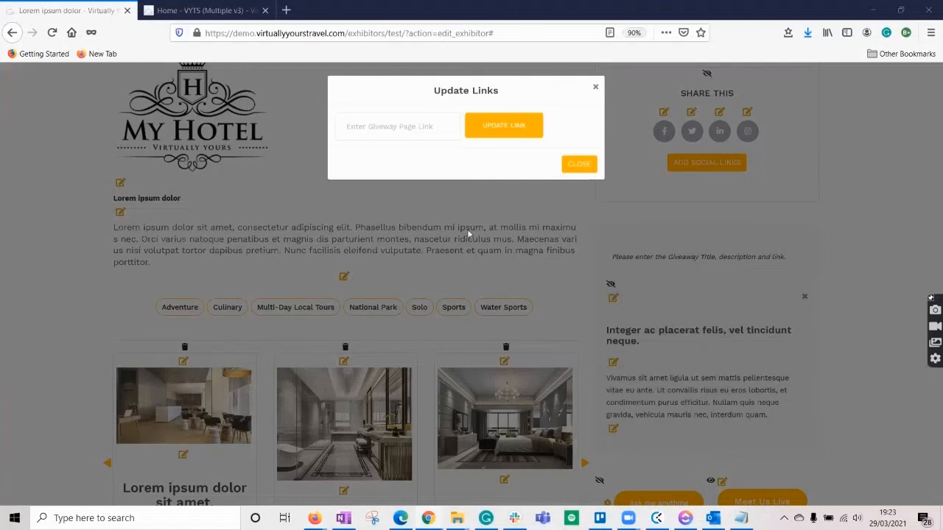
left_click(378, 125)
key("ctrl+v")
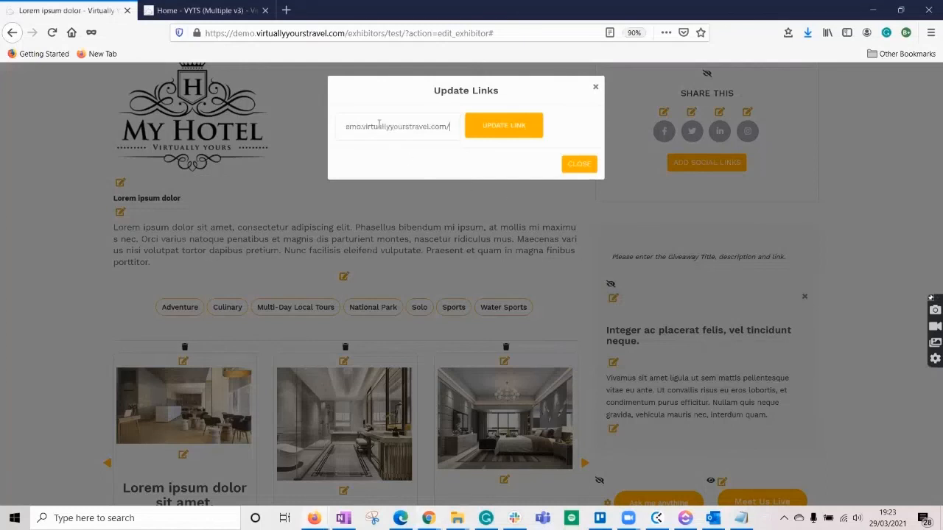
left_click(506, 127)
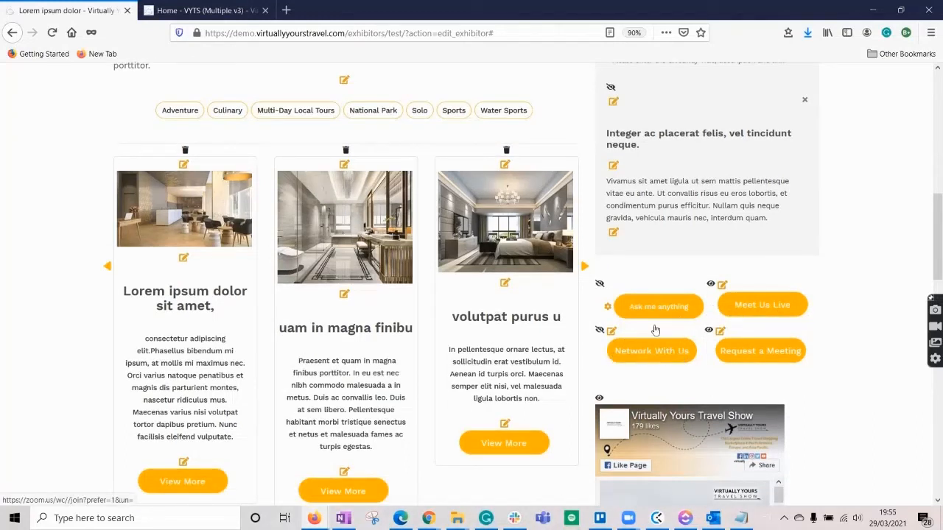
Enter the shared Zoom meeting ID for both audiences in the Meet Us Live settings and submit it.
left_click(723, 285)
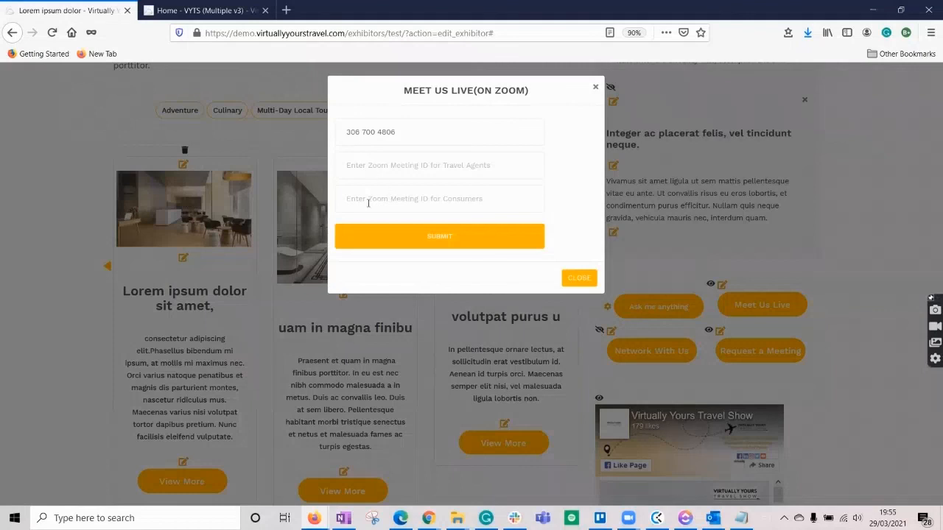
left_click(433, 244)
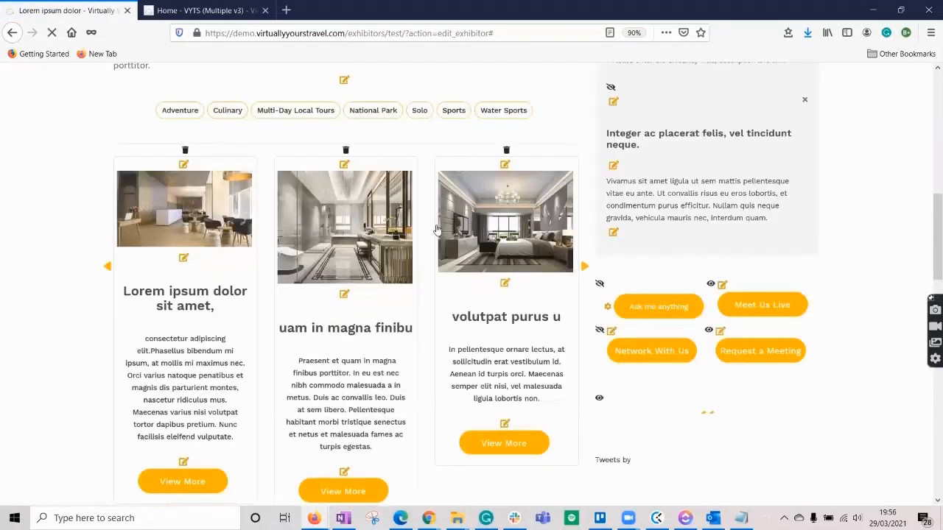
Enter separate Zoom meeting IDs for travel agents and consumers in the Network With Us settings and submit them.
left_click(611, 332)
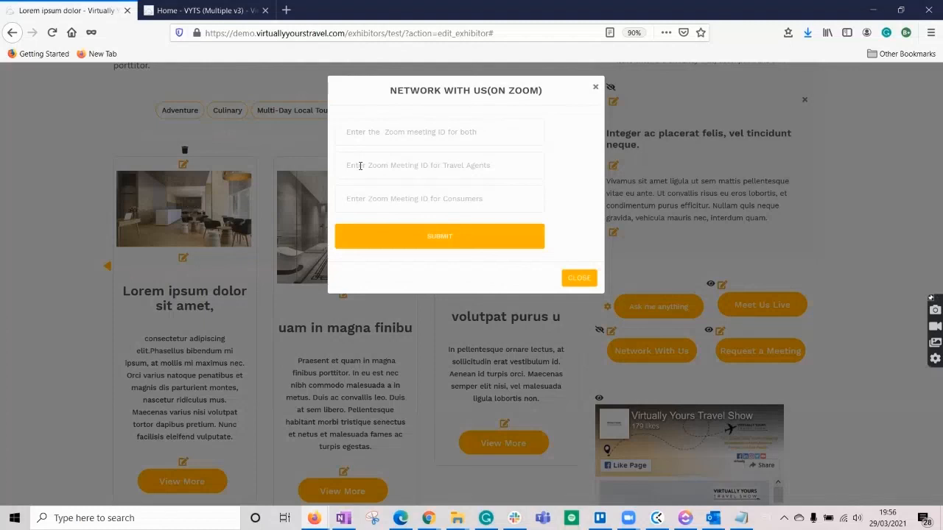
left_click(360, 165)
left_click(386, 193)
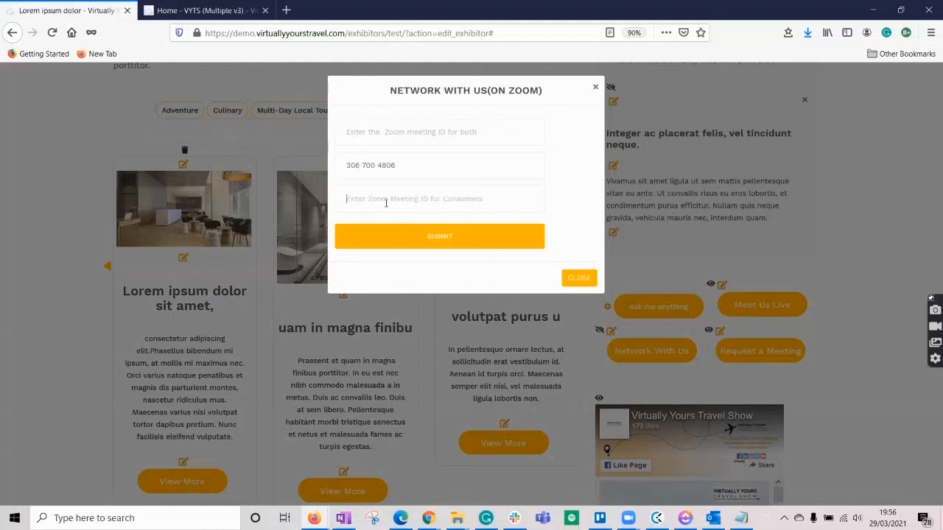
key("ctrl+v")
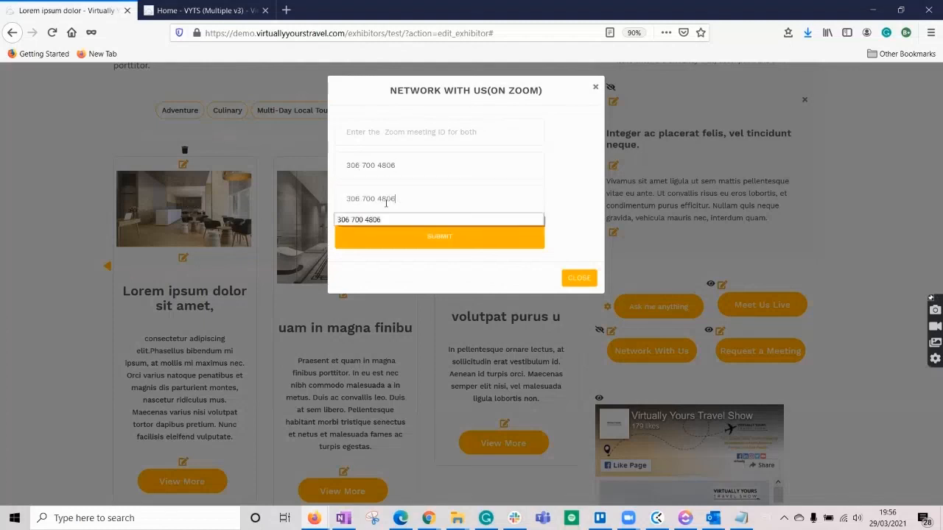
key("BackSpace")
key("BackSpace")
key("BackSpace")
type("756")
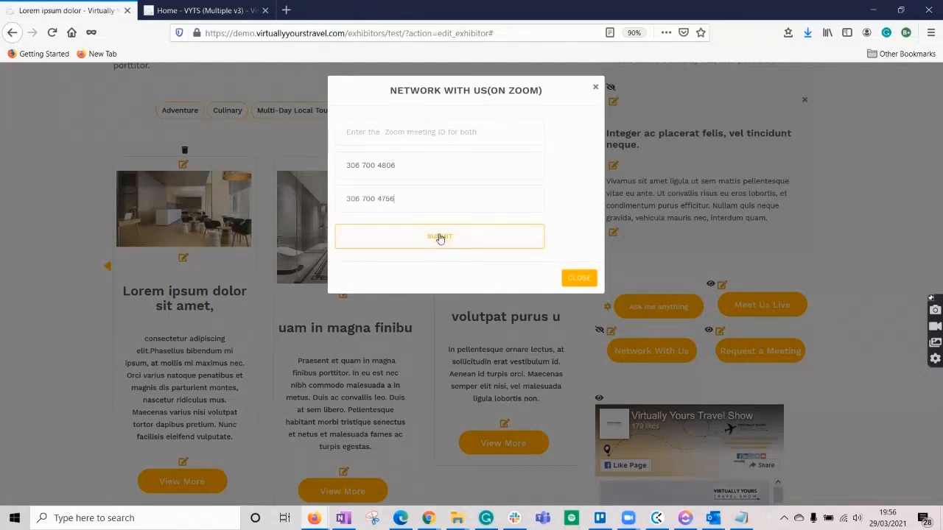
left_click(446, 239)
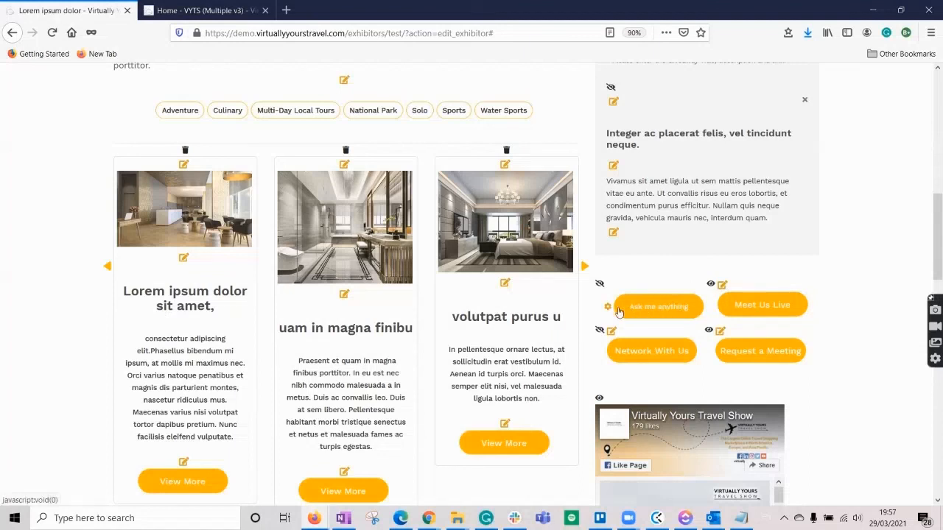
Open the appointment calendar settings for Request a Meeting and clear the existing calendar URL.
mouse_move(607, 308)
left_click(720, 333)
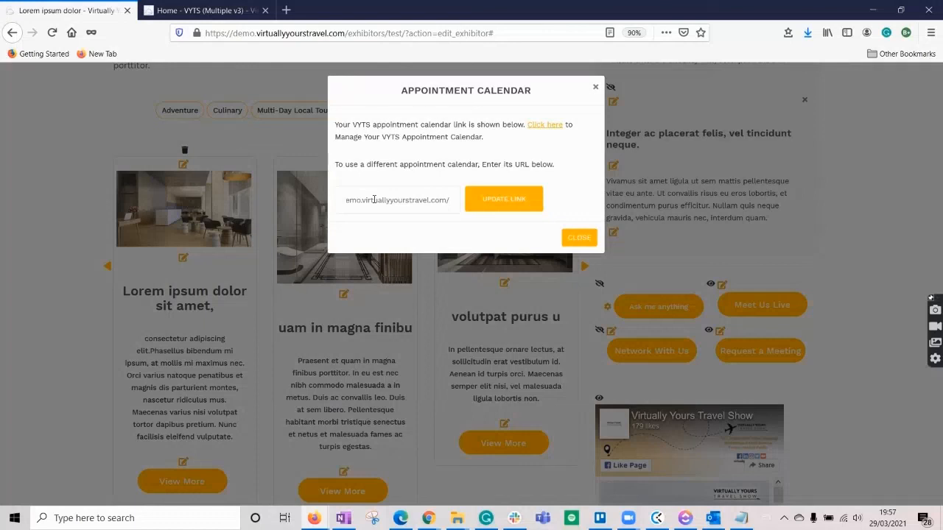
left_click_drag(453, 199, 340, 201)
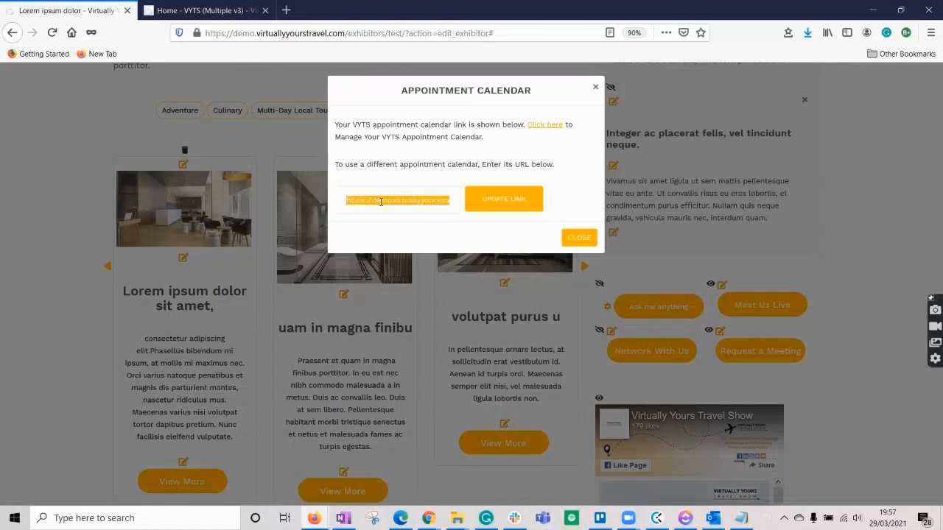
key("BackSpace")
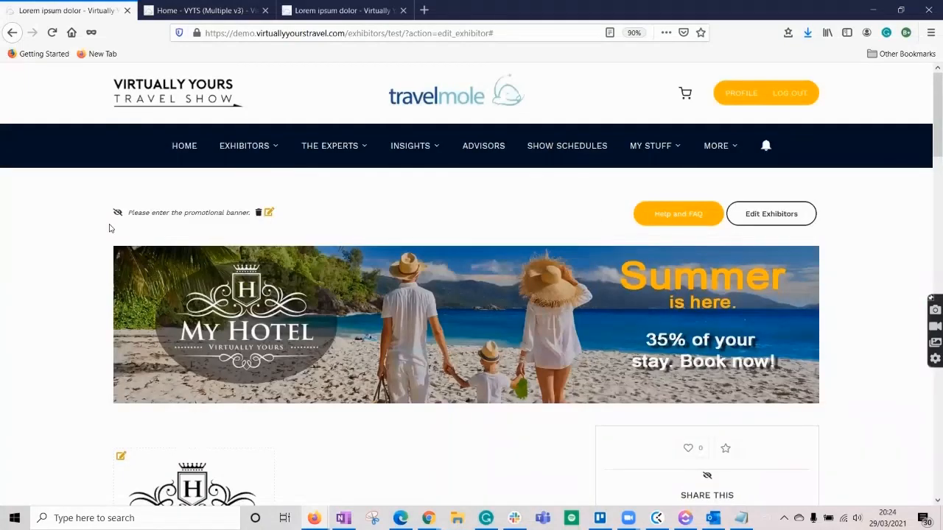
Review the exhibitor page in edit mode and in its public view, from the promotional banner down to the Health & Safety section.
scroll(109, 228, "down", 6)
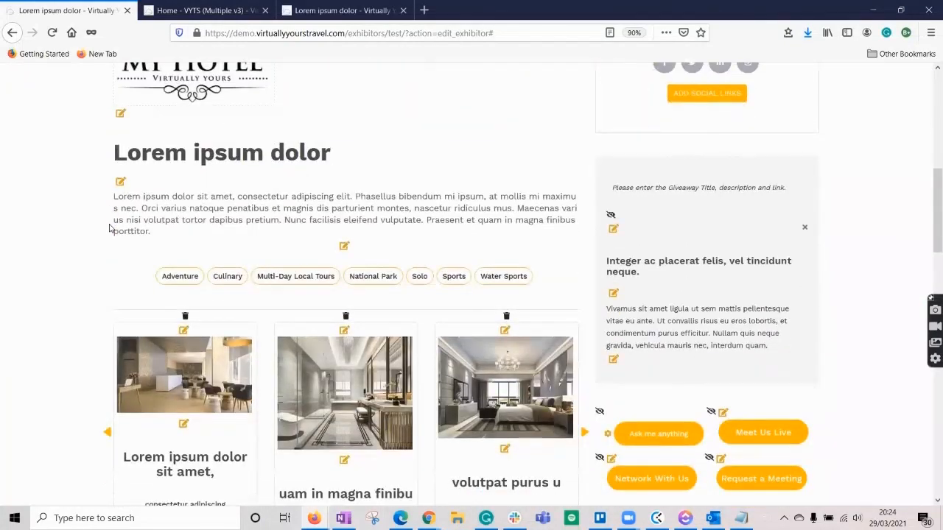
scroll(109, 229, "down", 5)
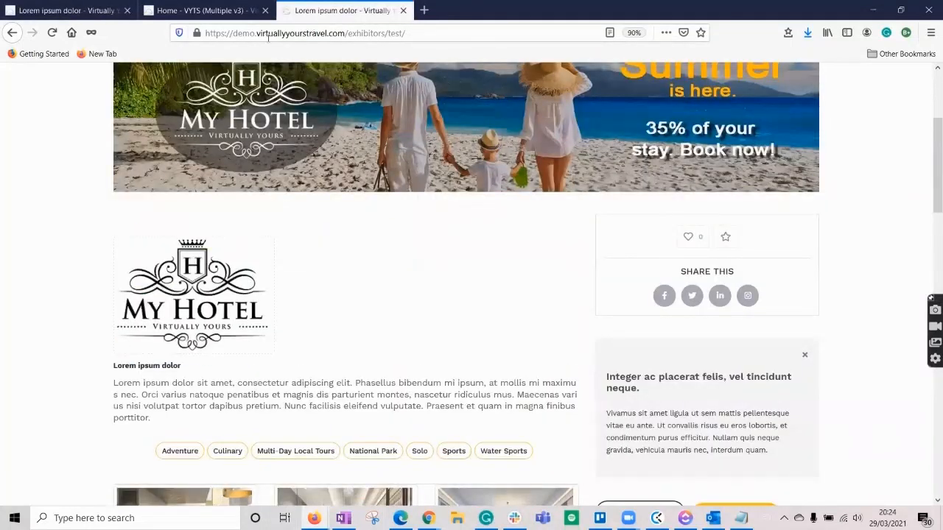
scroll(85, 184, "up", 3)
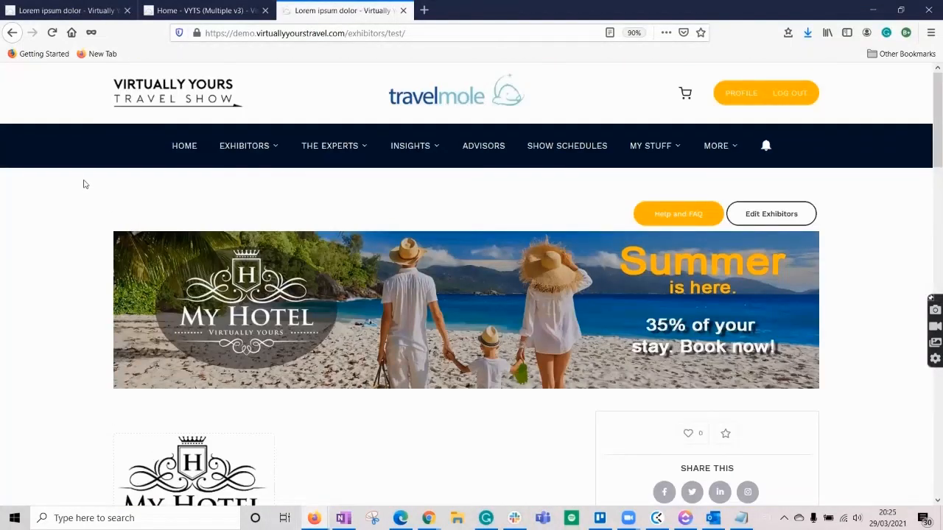
scroll(84, 184, "down", 3)
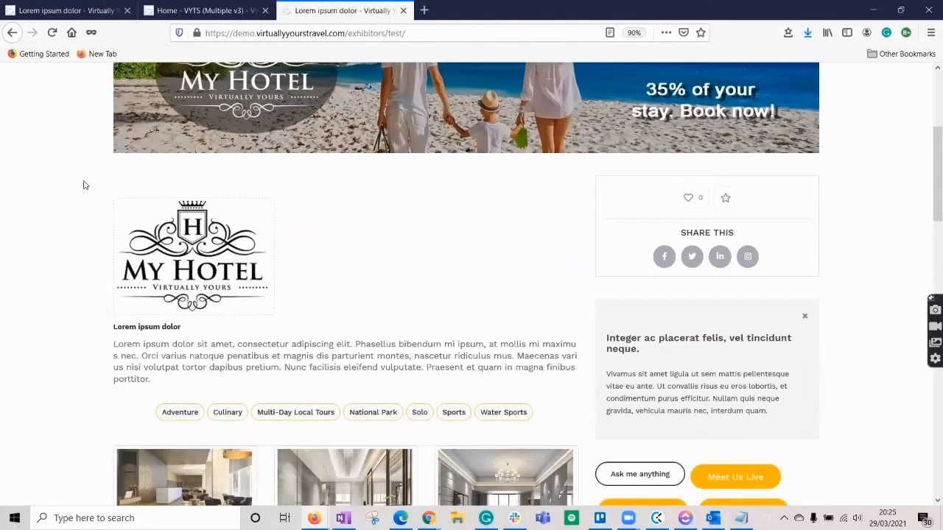
scroll(84, 185, "down", 2)
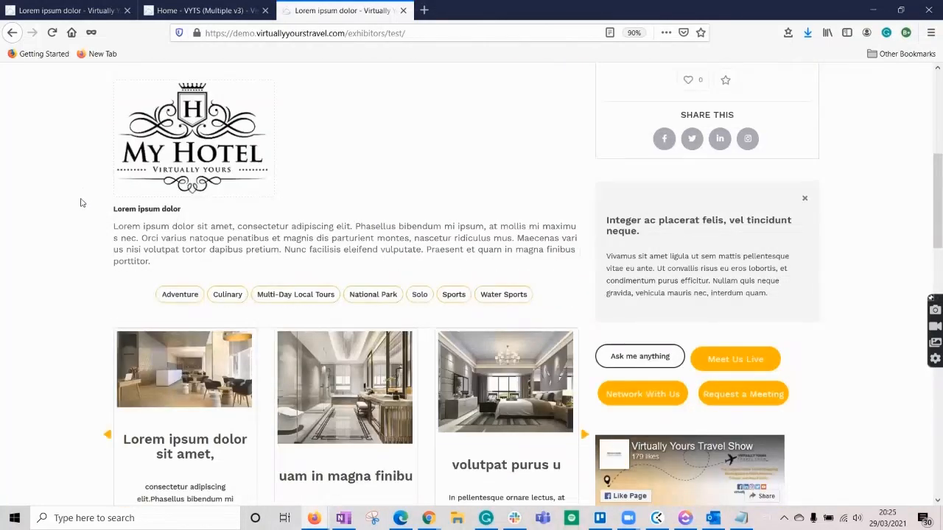
scroll(81, 201, "down", 4)
scroll(81, 202, "down", 7)
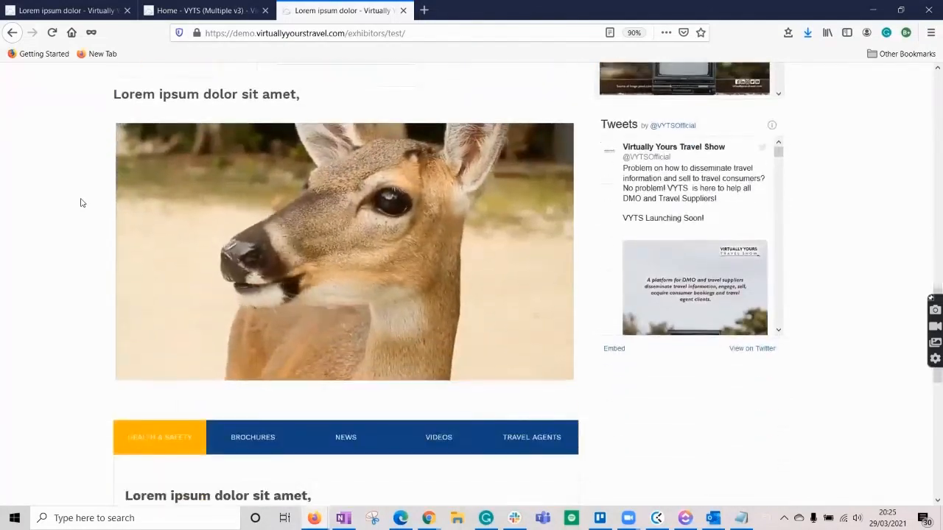